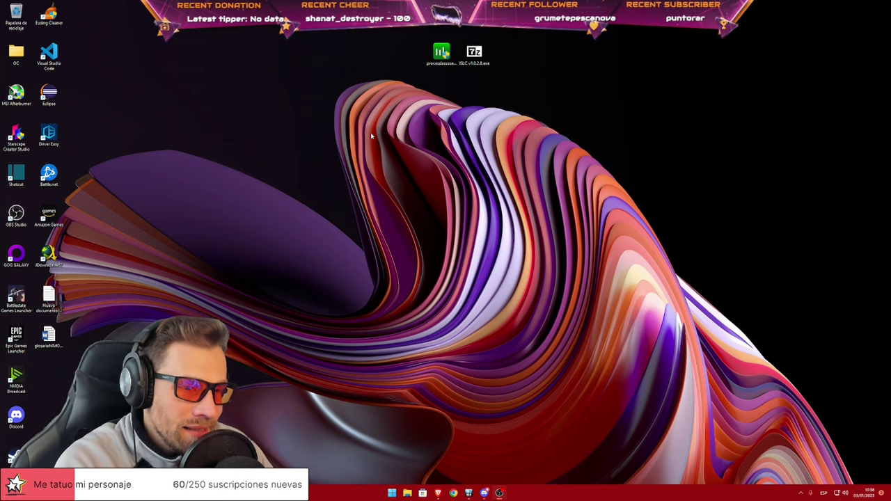
- Open Windows Update, check for available updates, and close the settings window
click(392, 493)
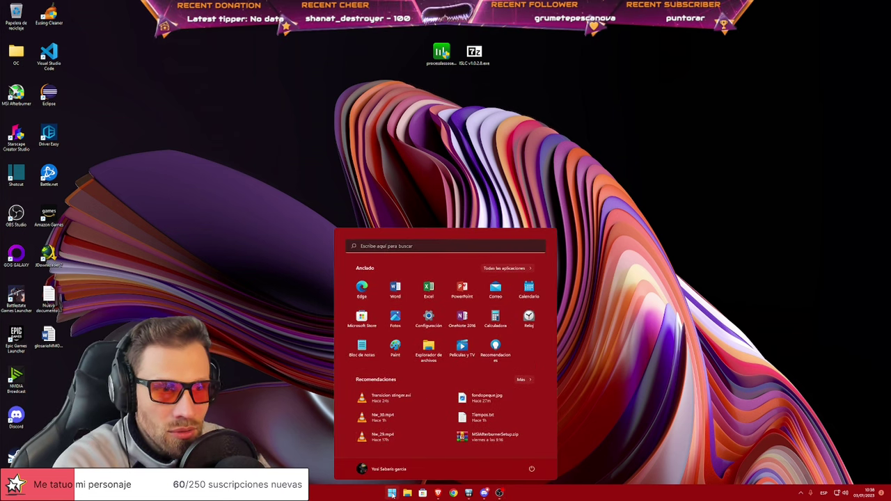
text(windo)
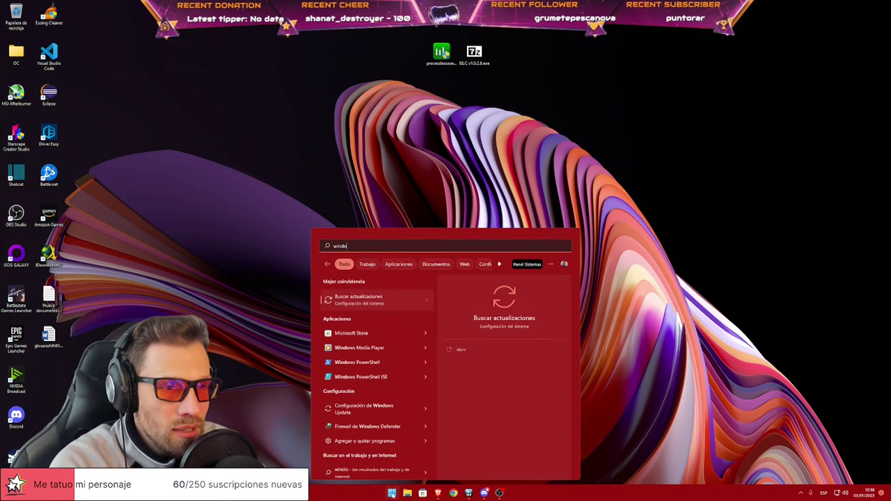
key(Return)
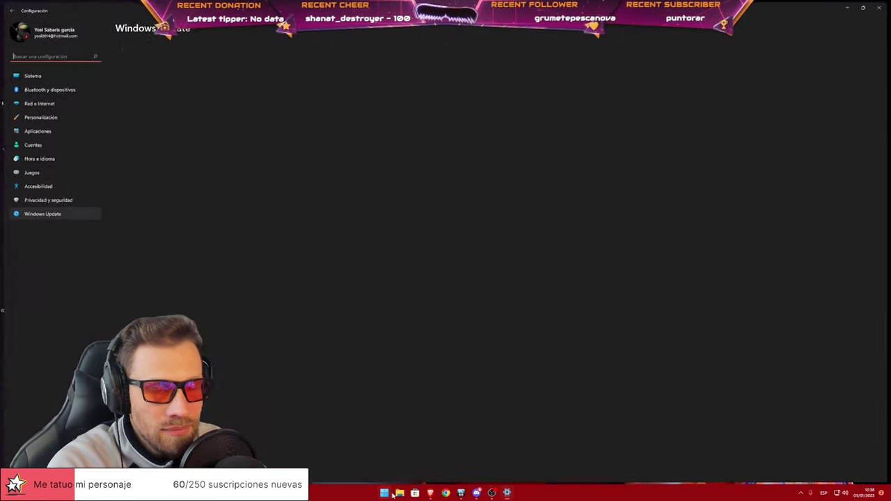
click(432, 59)
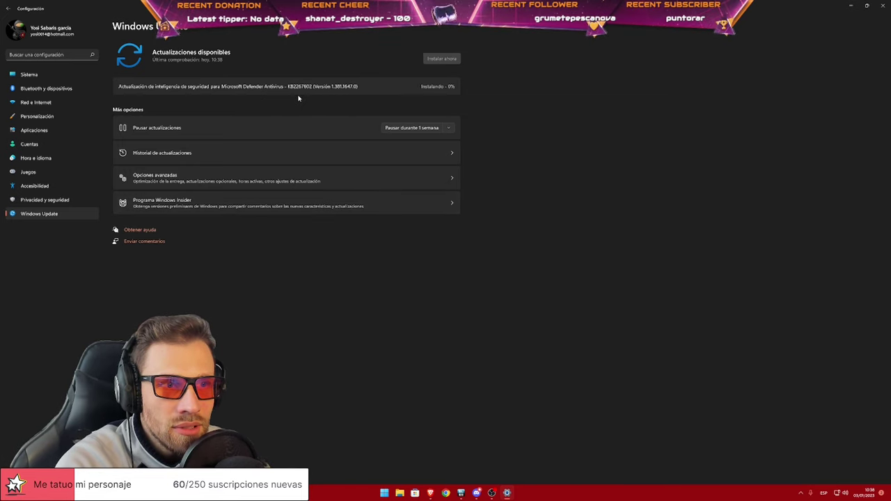
click(885, 7)
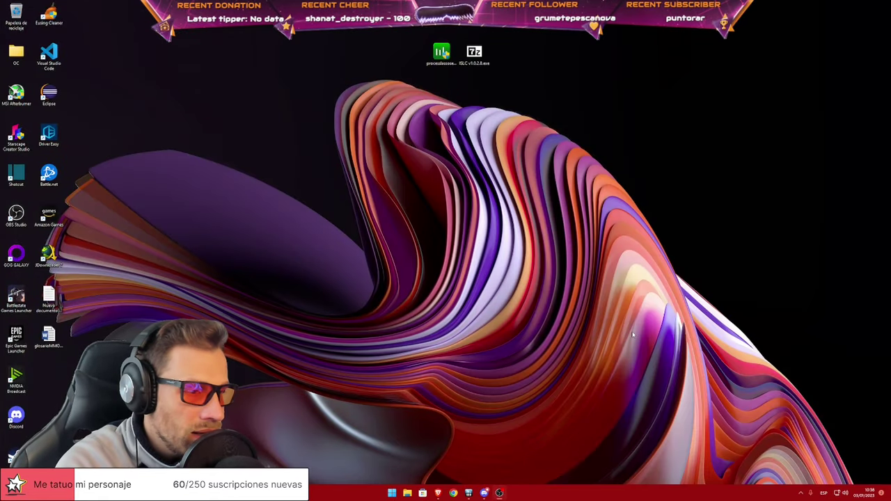
- Open NVIDIA GeForce Experience, check the Controladores page for the latest Game Ready driver, and close the program
click(801, 493)
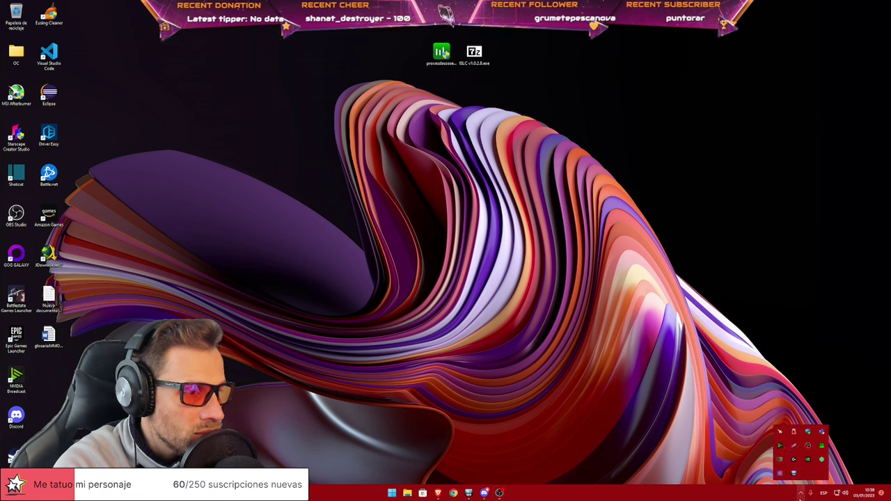
right_click(809, 463)
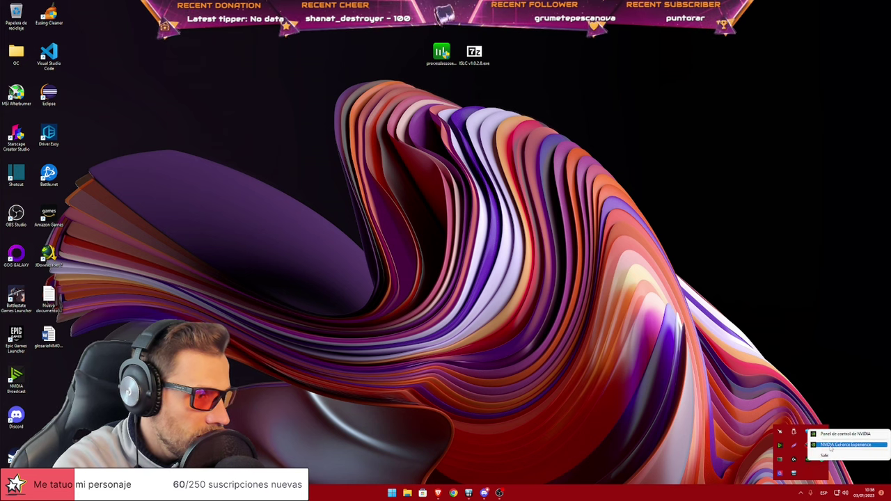
click(835, 445)
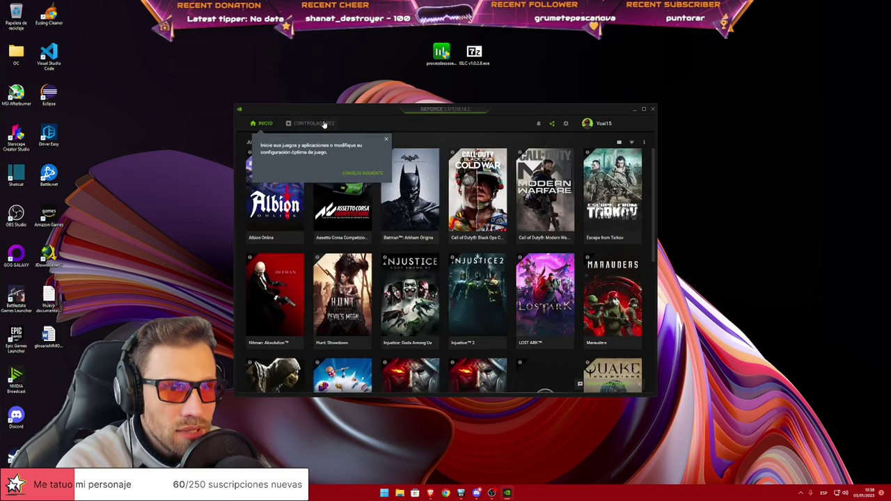
click(385, 142)
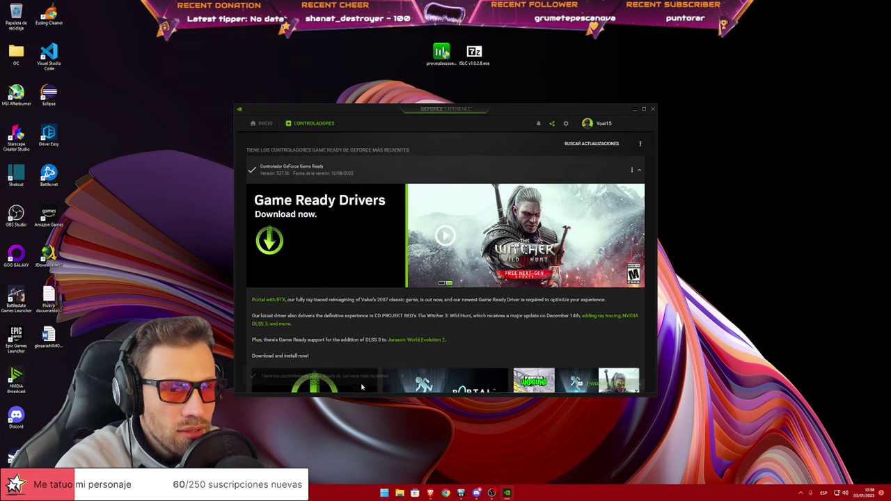
click(653, 109)
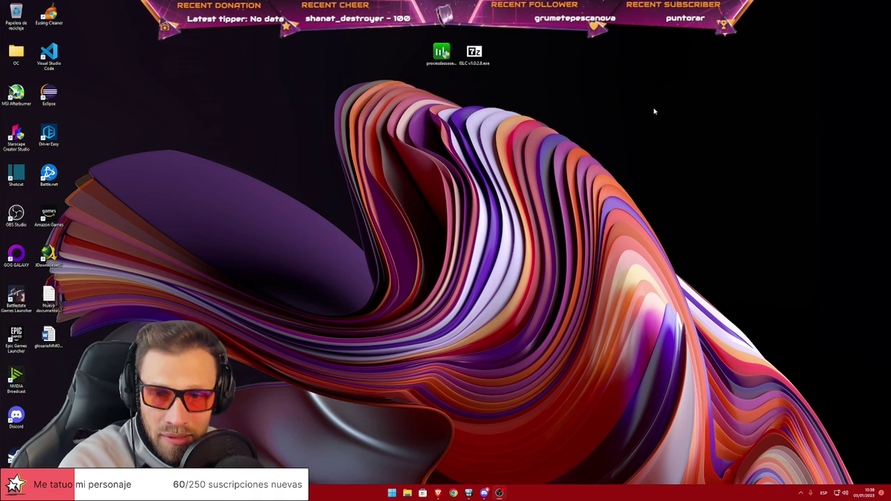
- Search Windows for "editar" and open Editar plan de energía
click(392, 493)
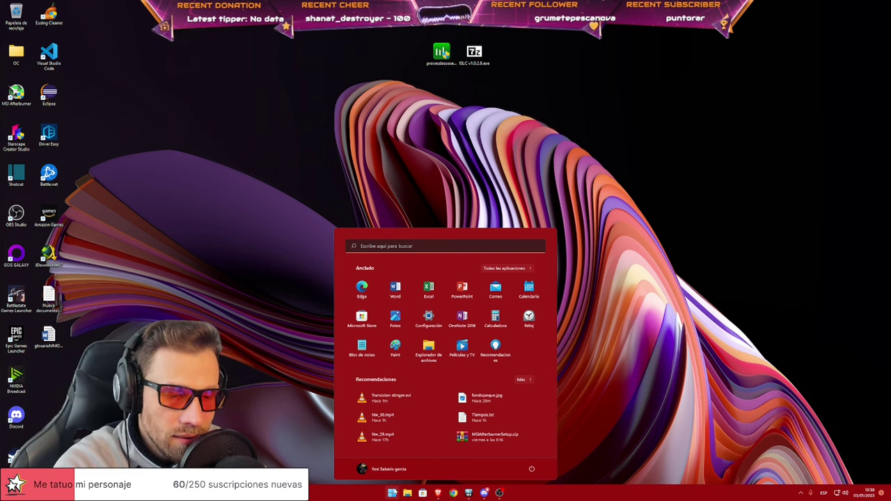
text(opciones de enr)
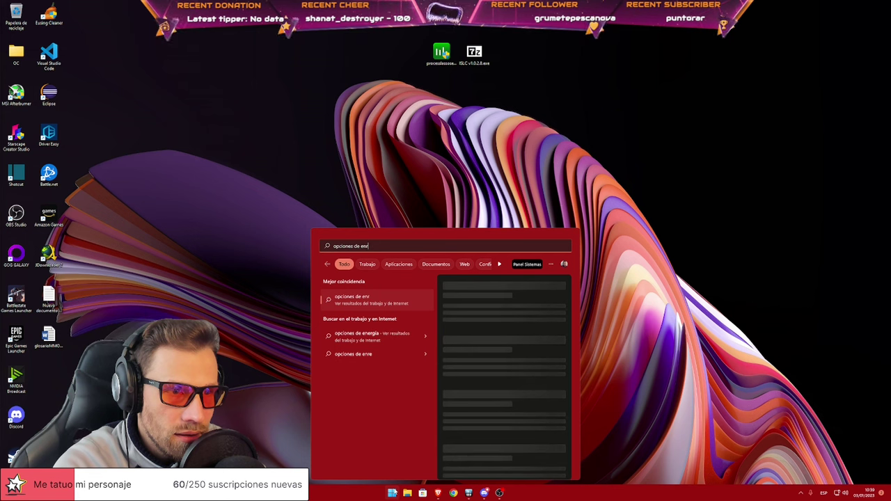
key(BackSpace)
key(BackSpace)
key(BackSpace)
key(BackSpace)
key(BackSpace)
key(BackSpace)
key(BackSpace)
key(BackSpace)
key(BackSpace)
key(BackSpace)
text(editar)
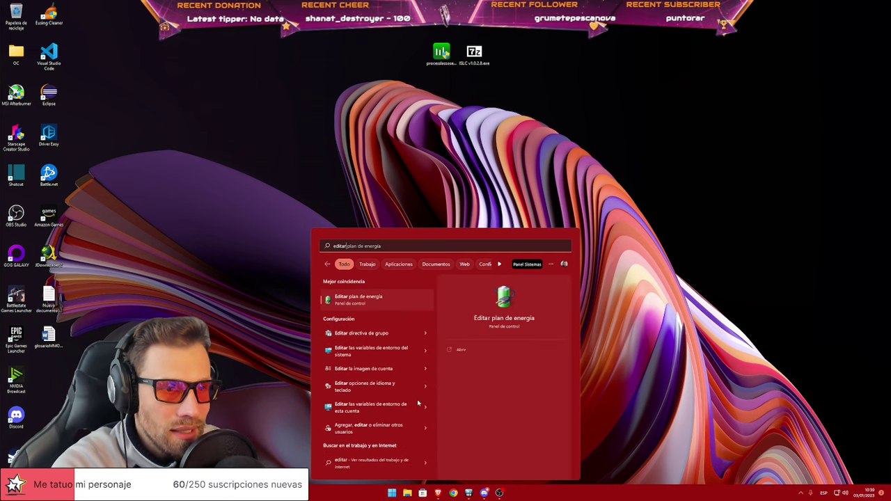
click(358, 299)
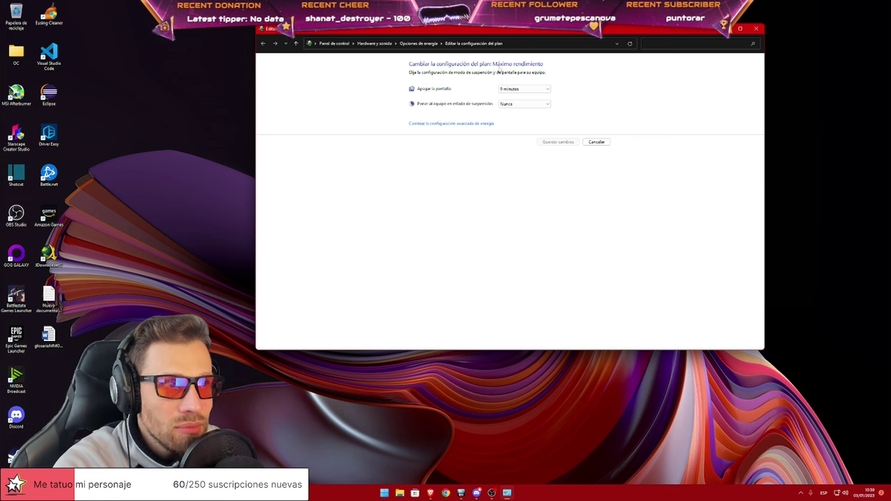
- Go up to Opciones de energía and view the available power plans, including the additional ones
click(420, 44)
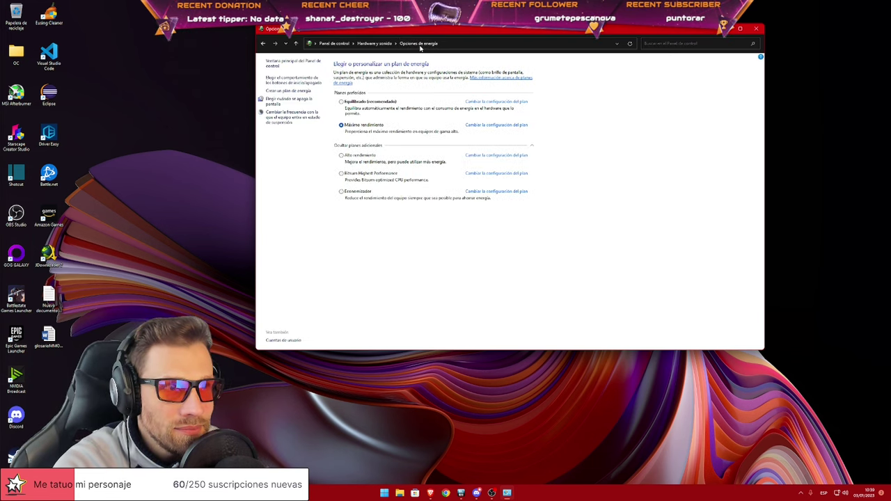
click(410, 147)
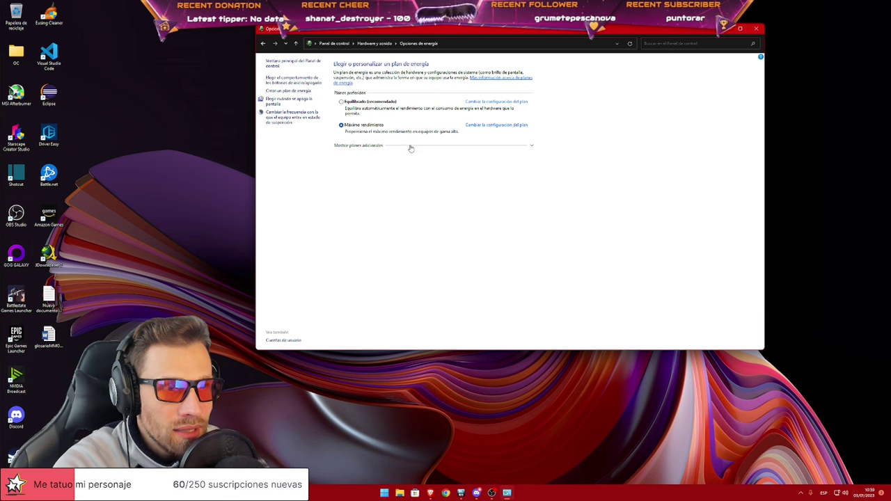
click(411, 147)
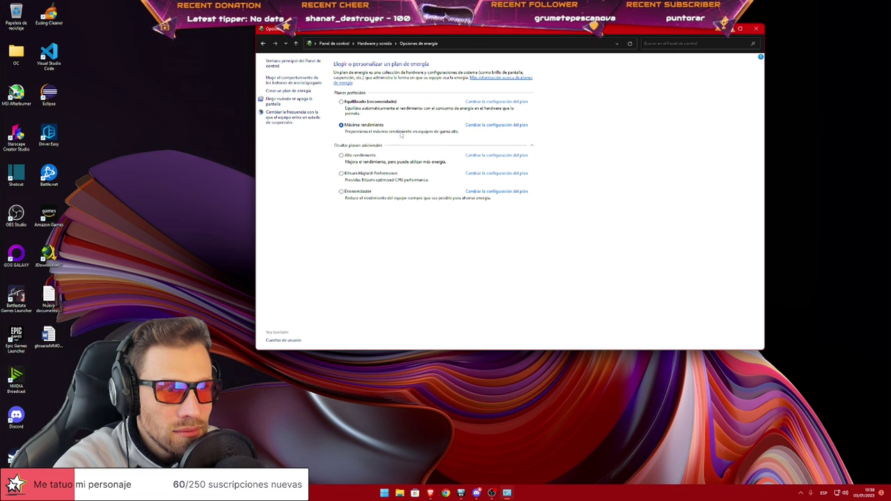
- Open the advanced settings of the Máximo rendimiento plan and inspect the minimum and maximum processor states
click(495, 125)
click(453, 124)
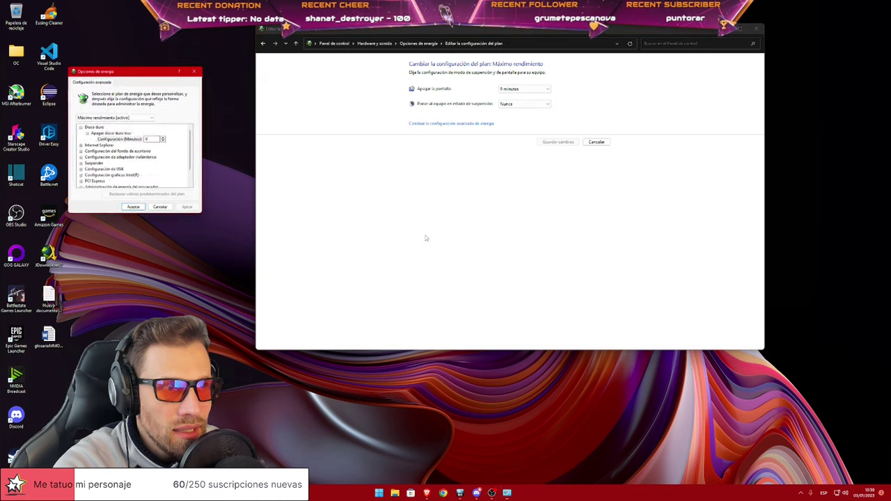
drag(143, 73, 410, 135)
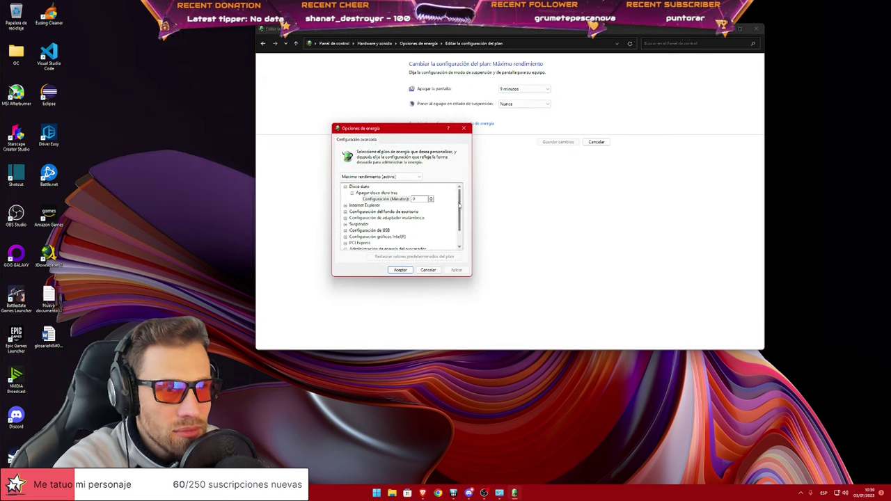
scroll(459, 206, down, 1)
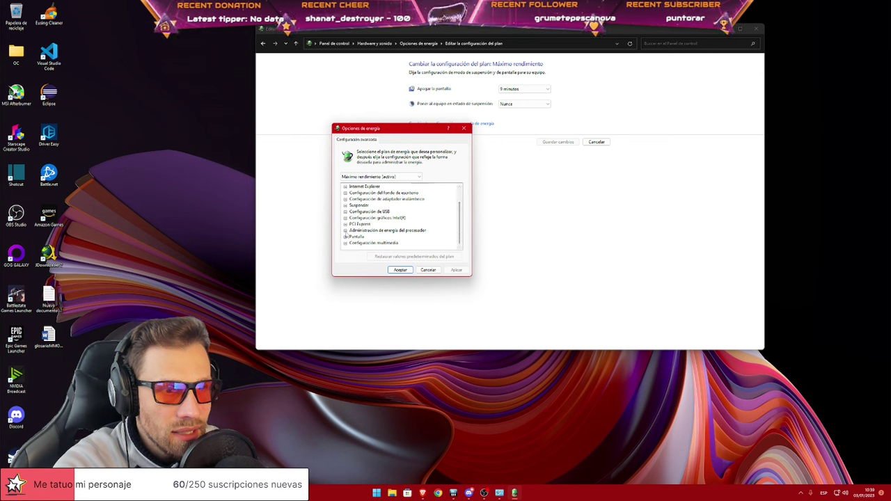
click(345, 231)
click(352, 237)
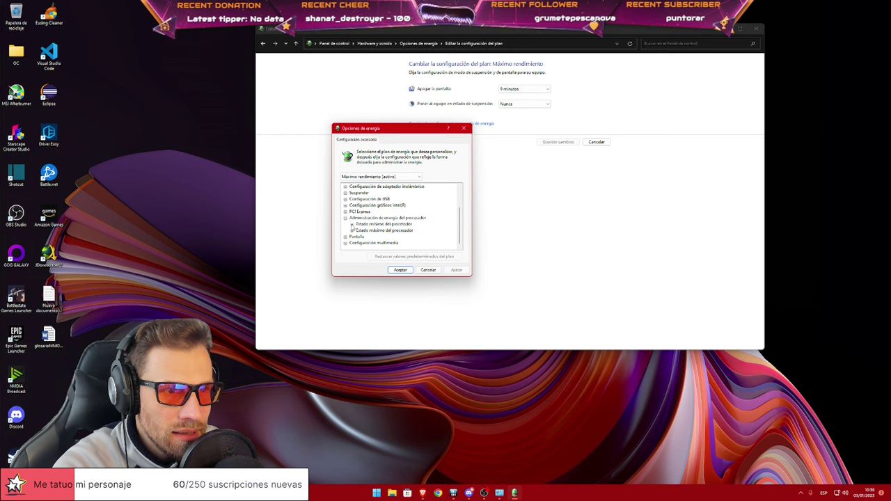
click(352, 237)
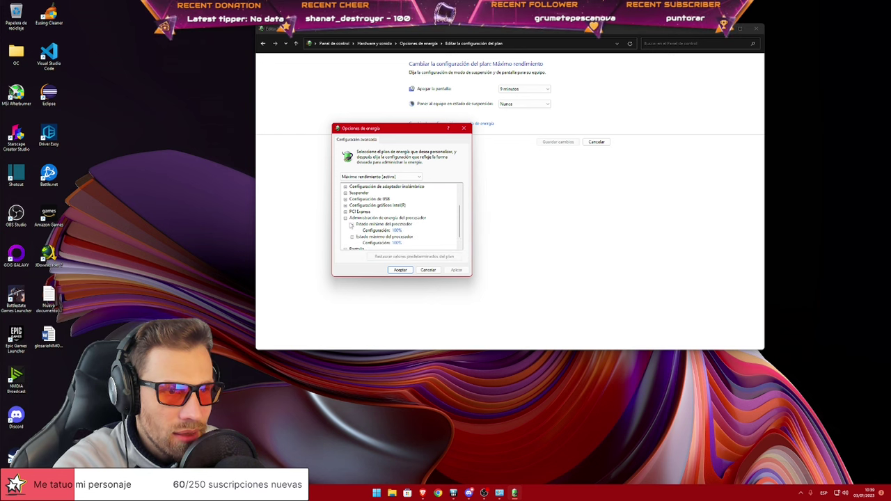
- Inspect the PCI Express link-state power setting, the Pantalla turn-off time, and the Configuración multimedia options
click(345, 212)
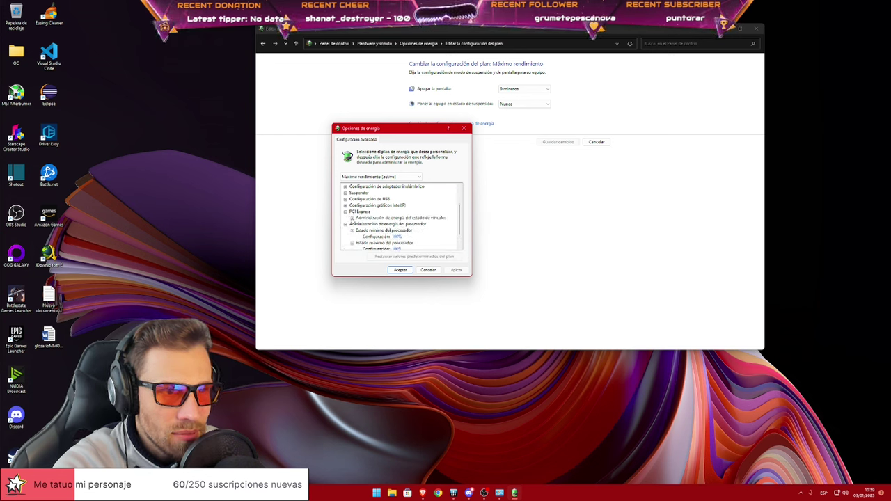
click(352, 218)
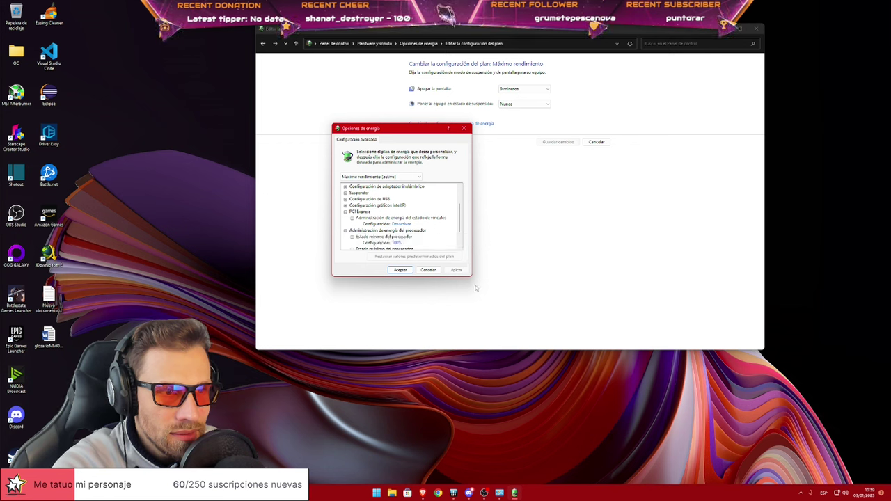
scroll(394, 216, down, 2)
click(346, 237)
double_click(355, 243)
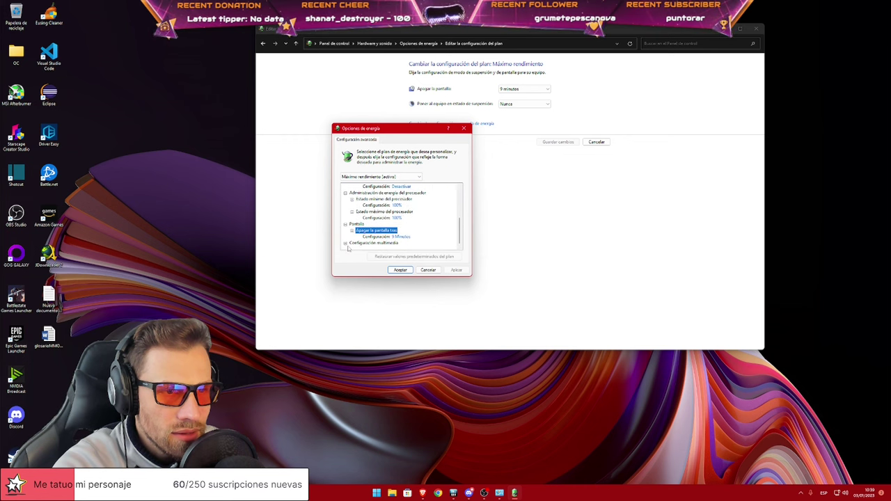
click(345, 243)
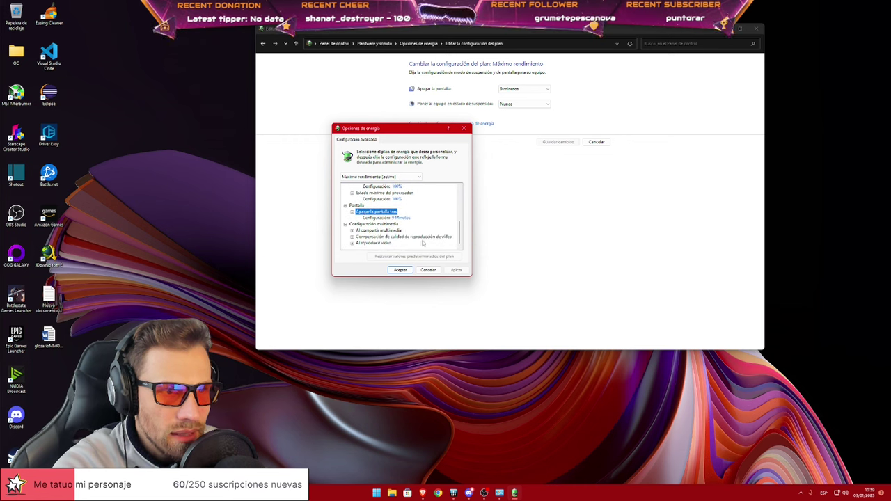
- Collapse the PCI Express group and close the advanced power options and the plan window without changes
scroll(418, 219, up, 5)
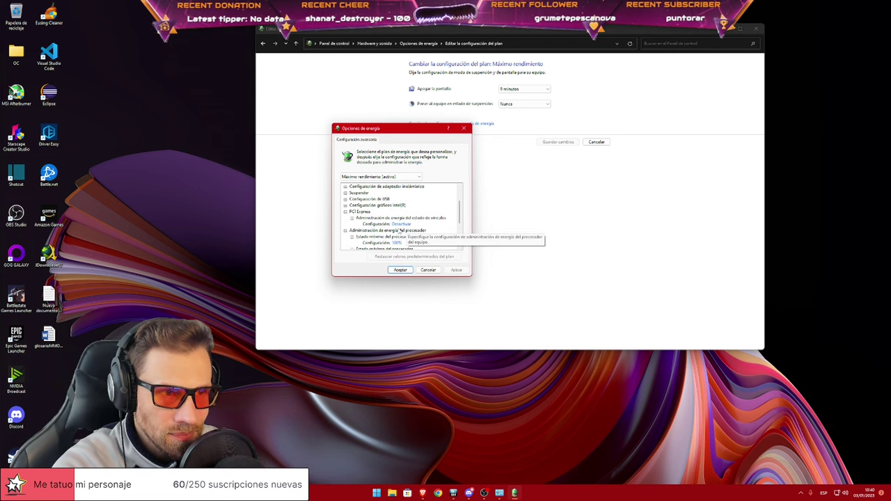
click(345, 212)
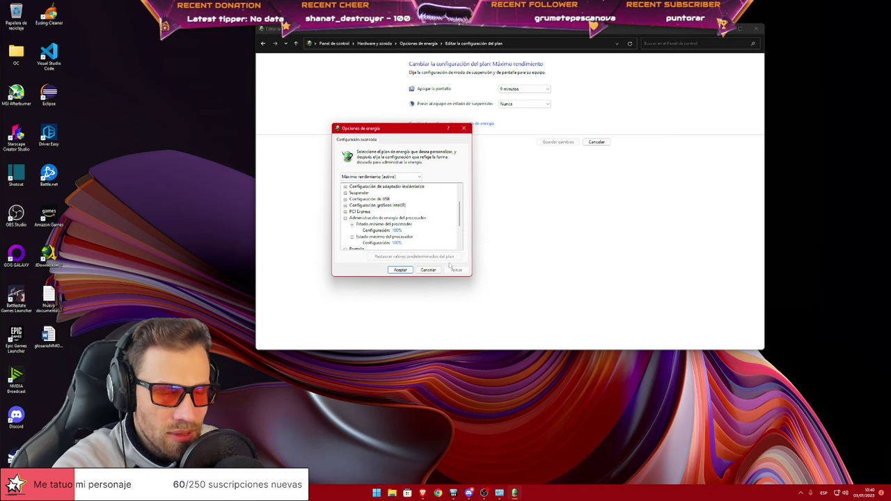
click(464, 128)
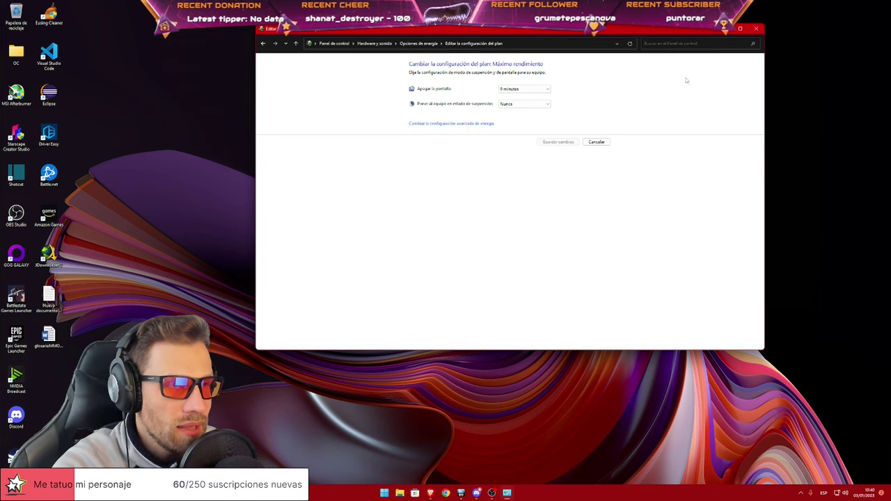
click(764, 27)
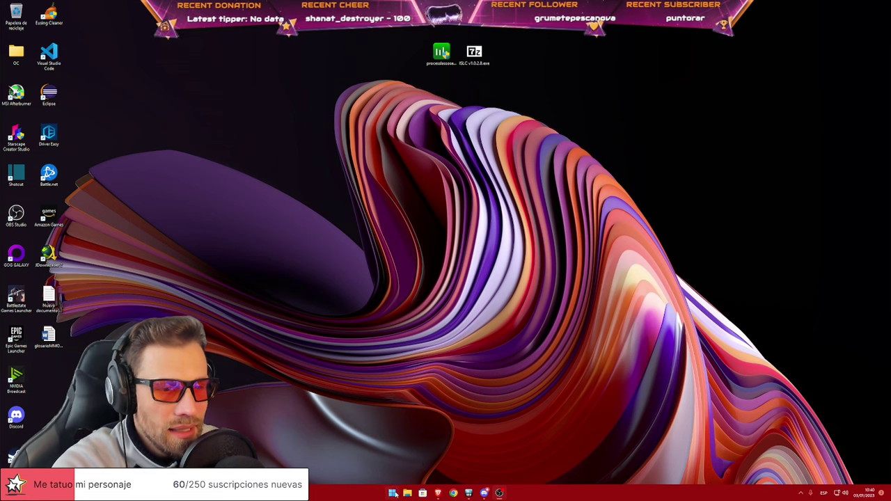
- Open Configuración de gráficos, check hardware-accelerated GPU scheduling and variable refresh rate in its default settings, and return to Gráficos
click(393, 493)
text(grá)
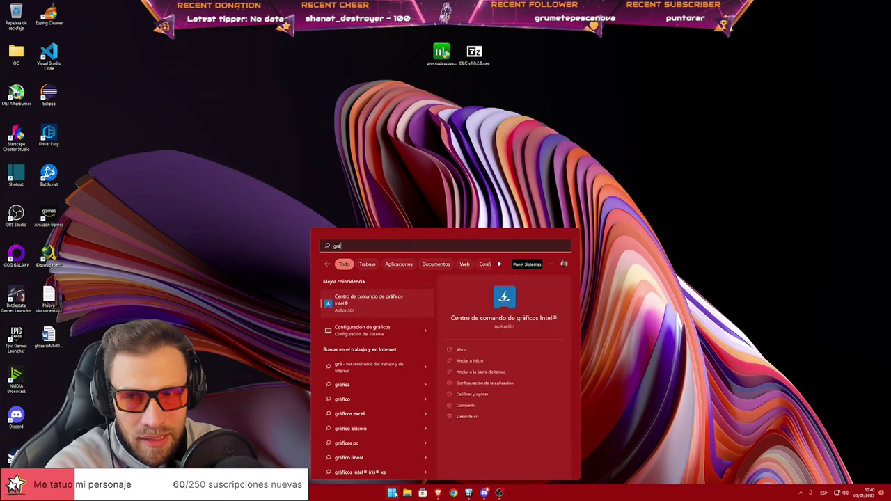
text(f)
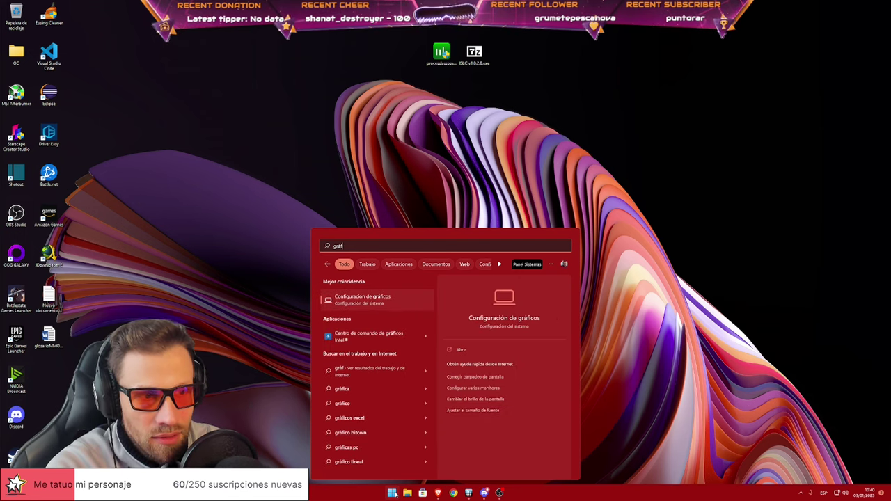
click(362, 300)
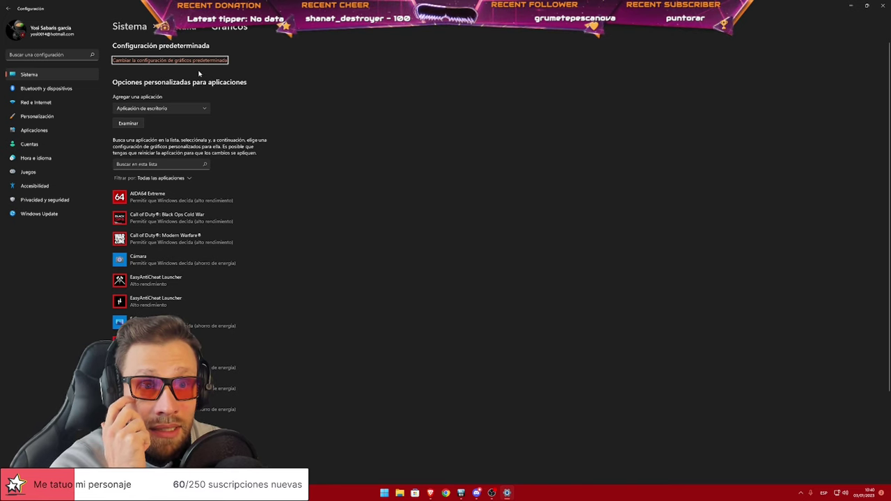
click(185, 62)
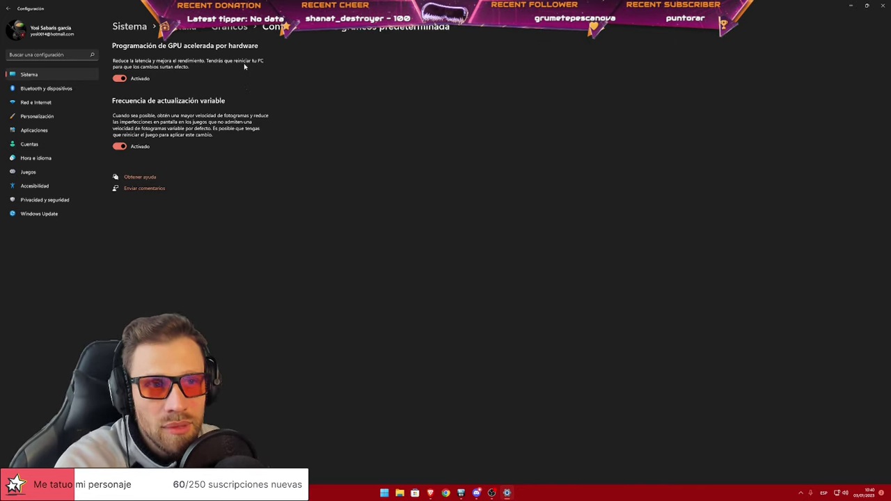
click(238, 28)
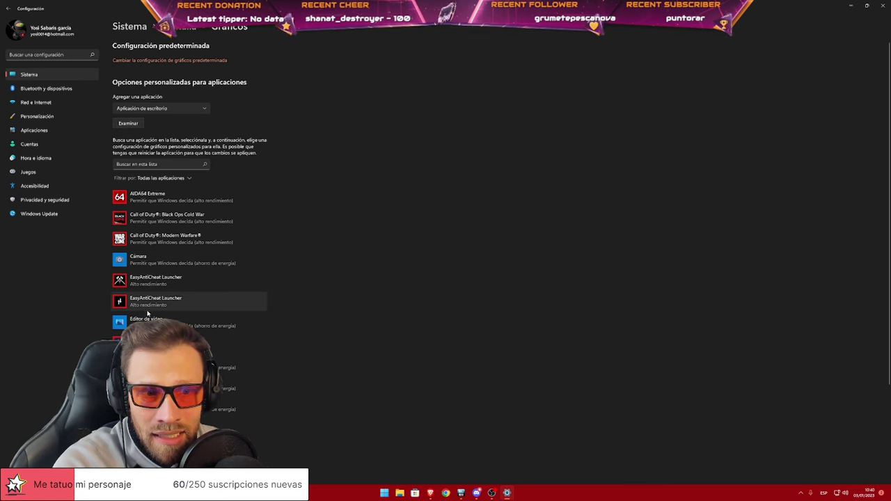
- Browse to C:\Juegos\EFT and choose EscapeFromTarkov.exe as the desktop application for custom graphics options
click(138, 124)
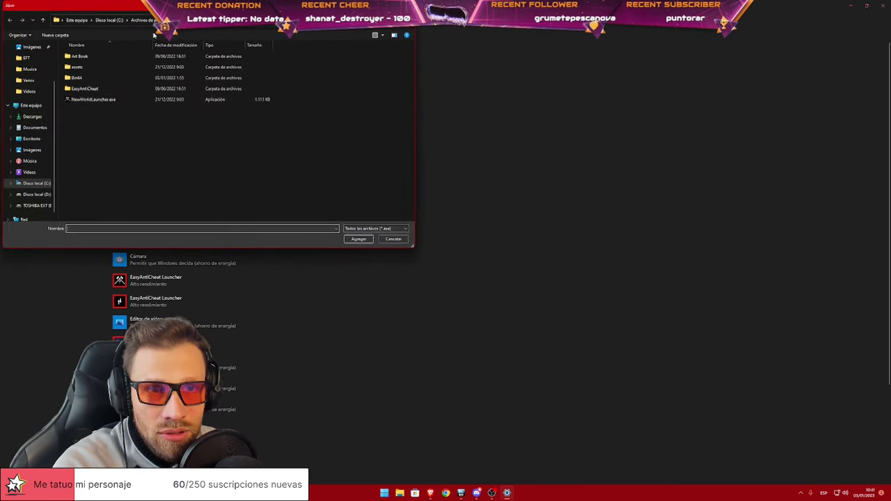
click(110, 19)
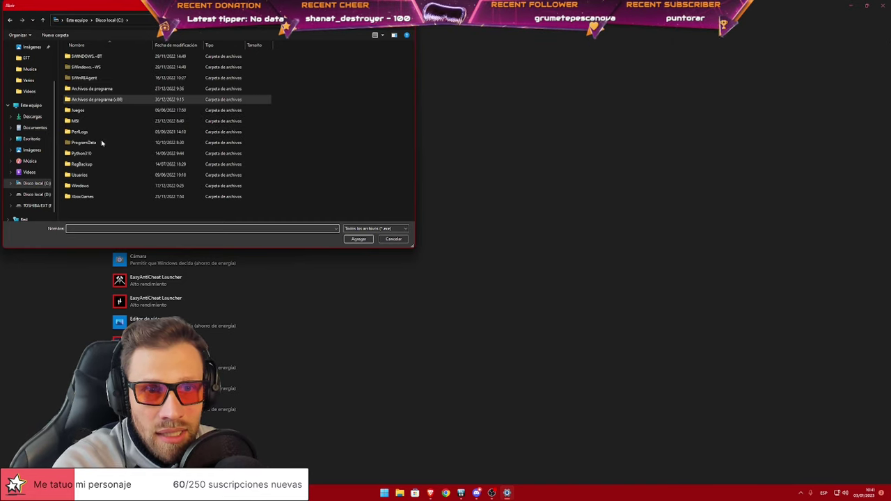
double_click(90, 111)
double_click(81, 68)
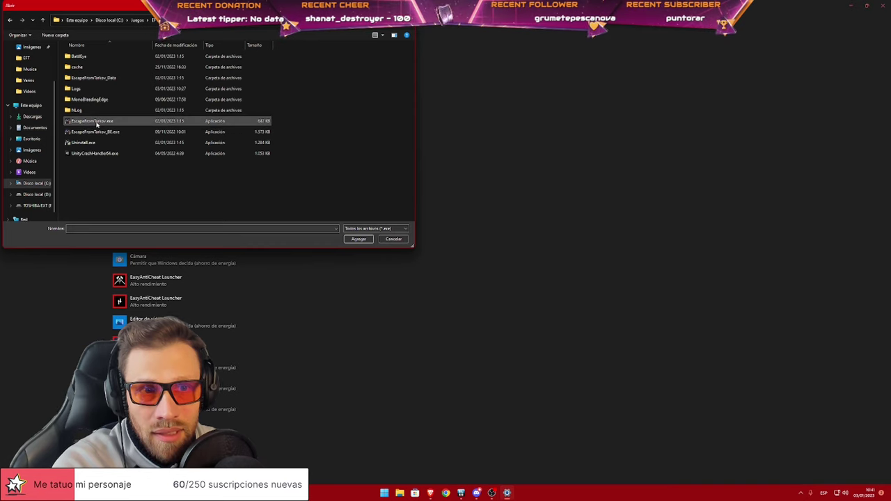
key(alt+Left)
double_click(91, 57)
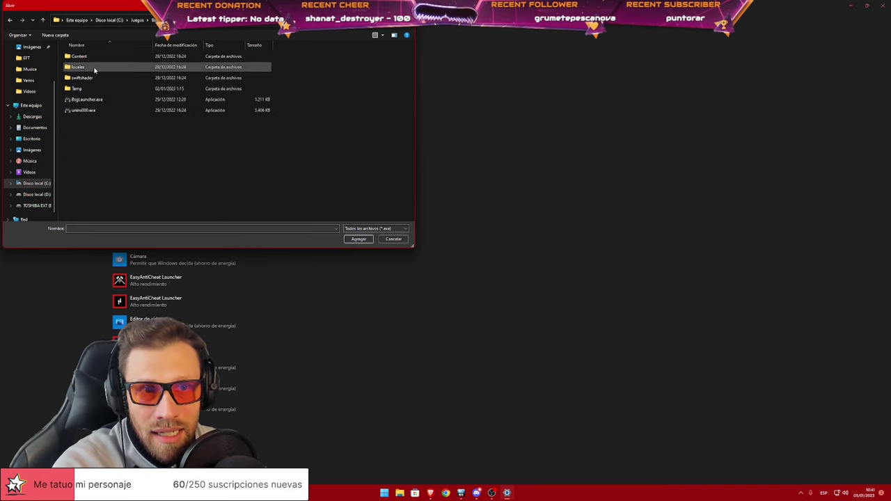
key(alt+Left)
double_click(88, 69)
click(93, 121)
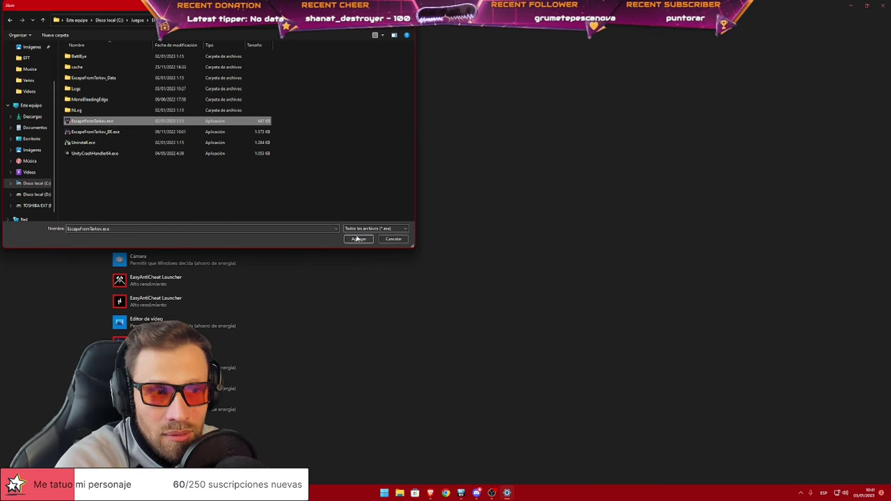
key(Return)
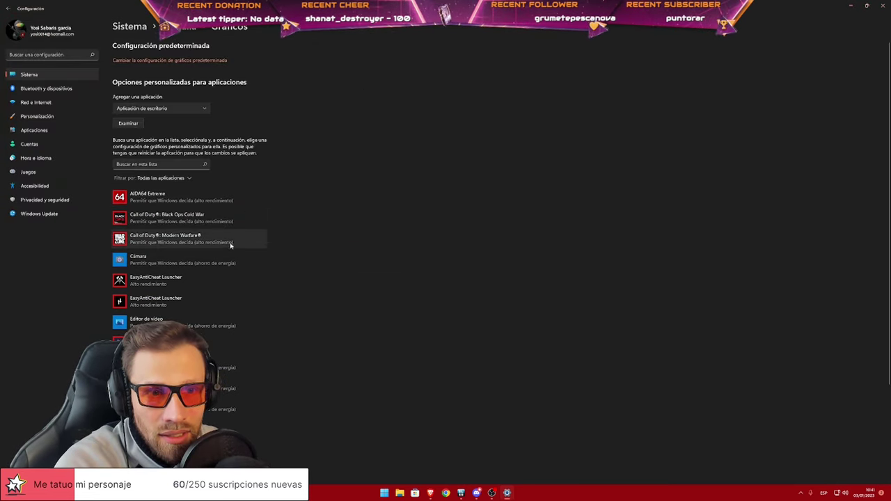
- Check the graphics preference of EscapeFromTarkov.exe, cancel without changes, and close Configuración
scroll(230, 245, down, 3)
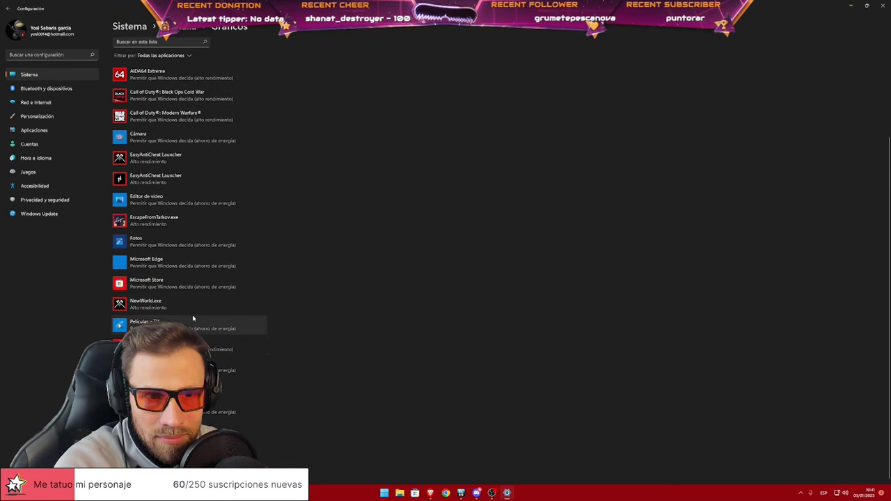
scroll(193, 314, up, 2)
click(174, 295)
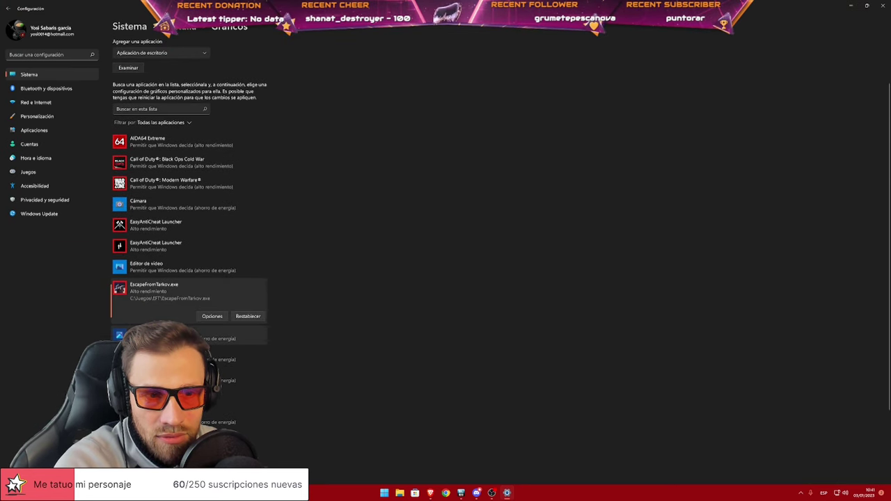
click(209, 317)
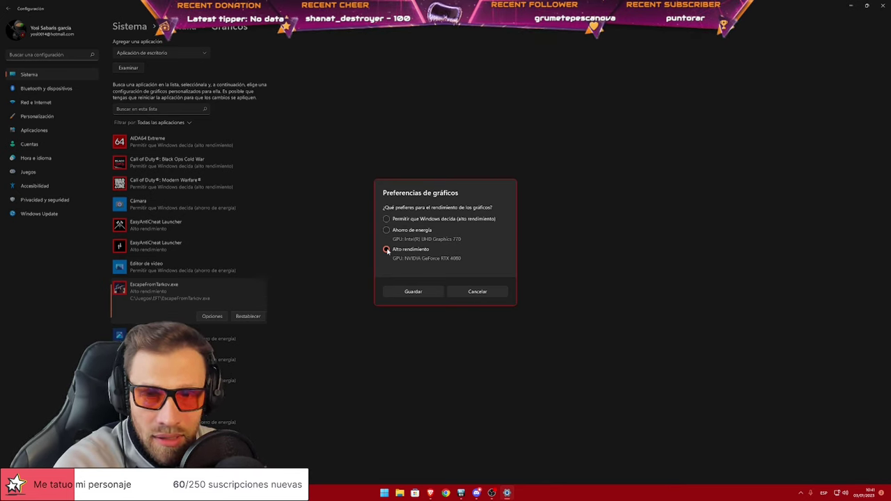
click(495, 292)
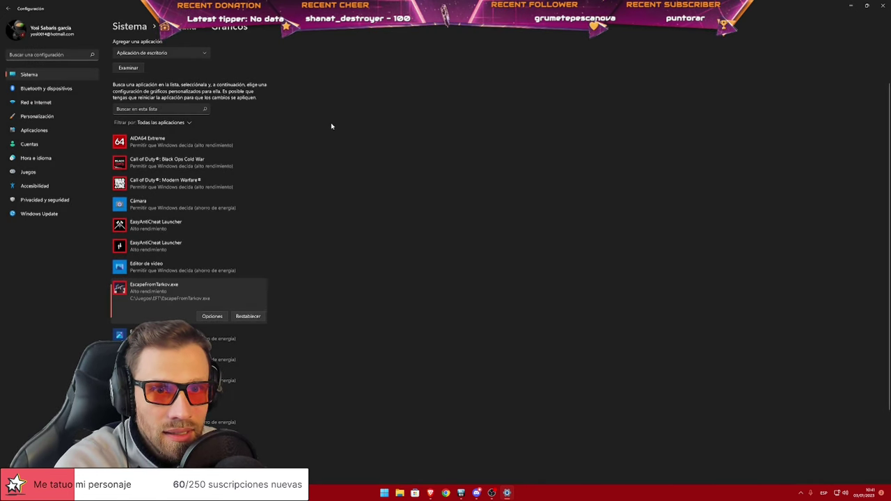
click(883, 5)
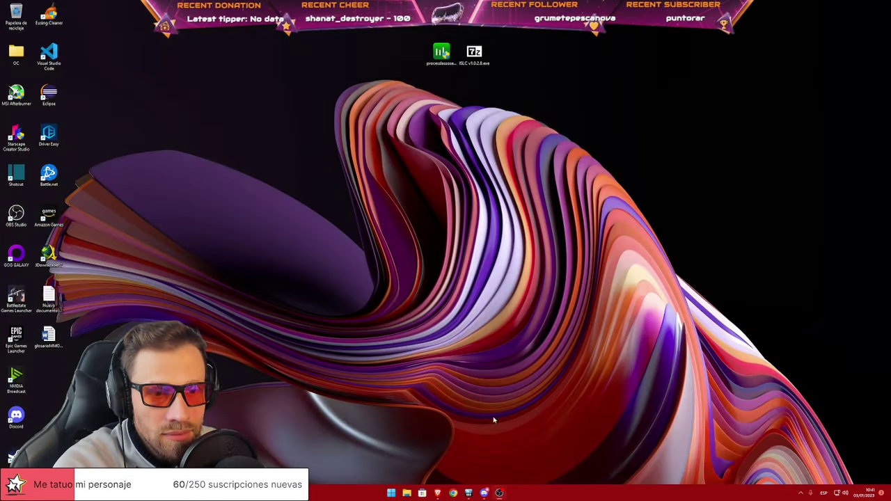
- Search Windows for "juego", open Activar el Modo Juego to check the Modo Juego setting, and close Configuración
click(392, 493)
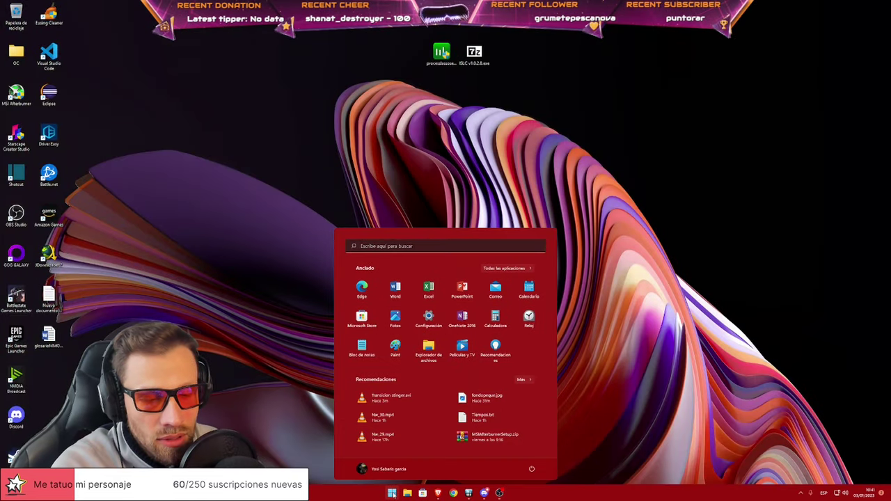
text(juego)
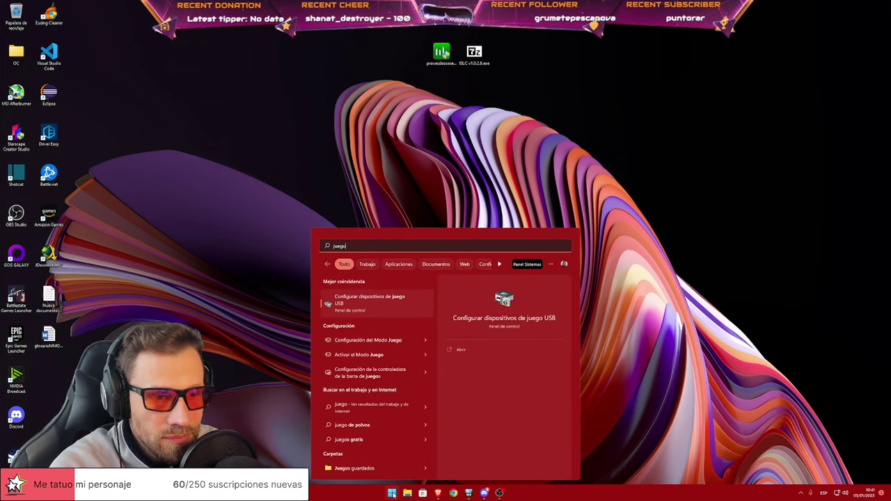
click(346, 356)
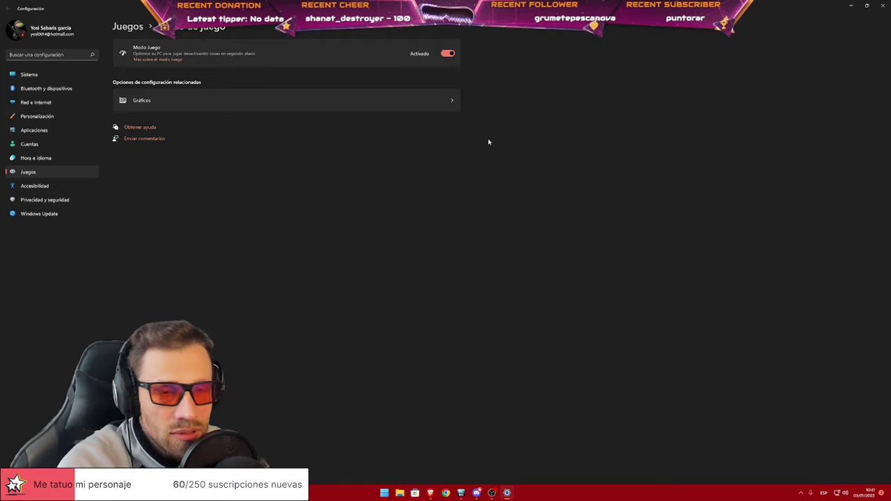
click(883, 6)
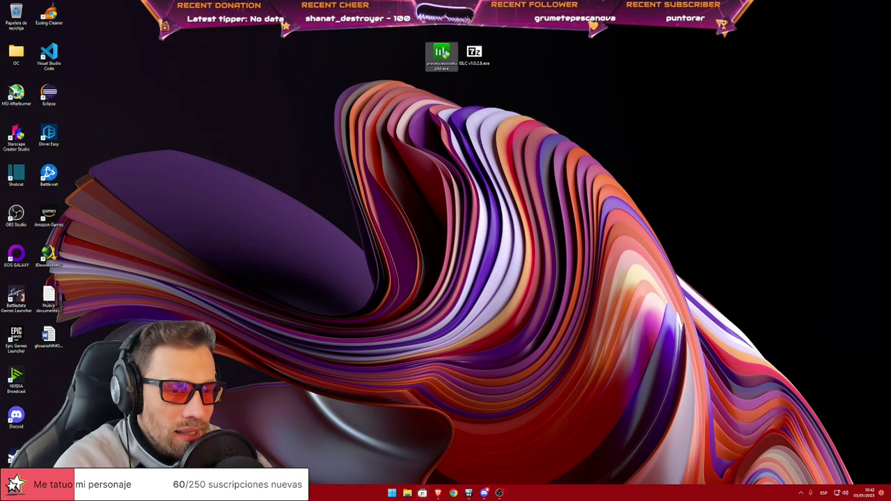
- Switch to File Explorer, go to C:\Juegos\EFT and open the properties of EscapeFromTarkov.exe
click(409, 494)
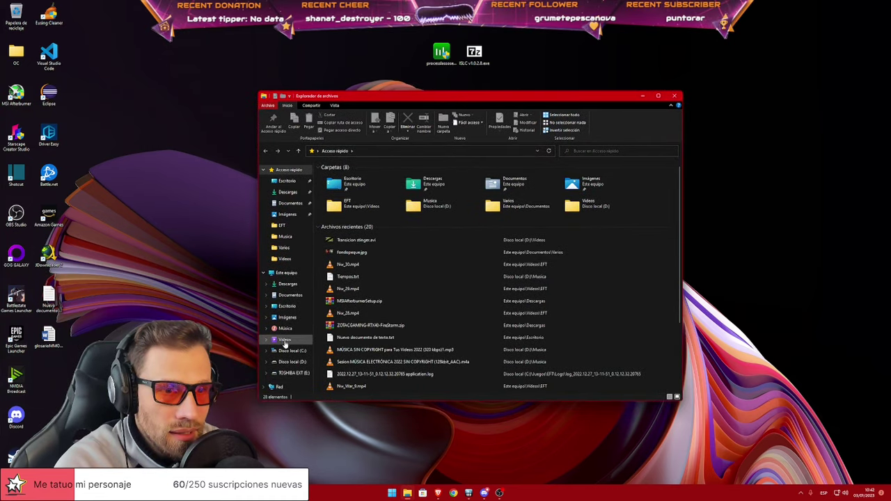
click(293, 351)
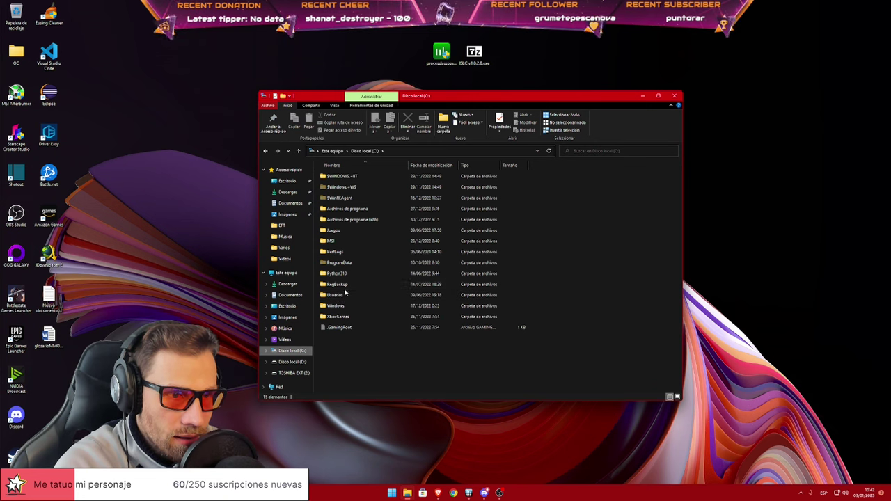
double_click(341, 231)
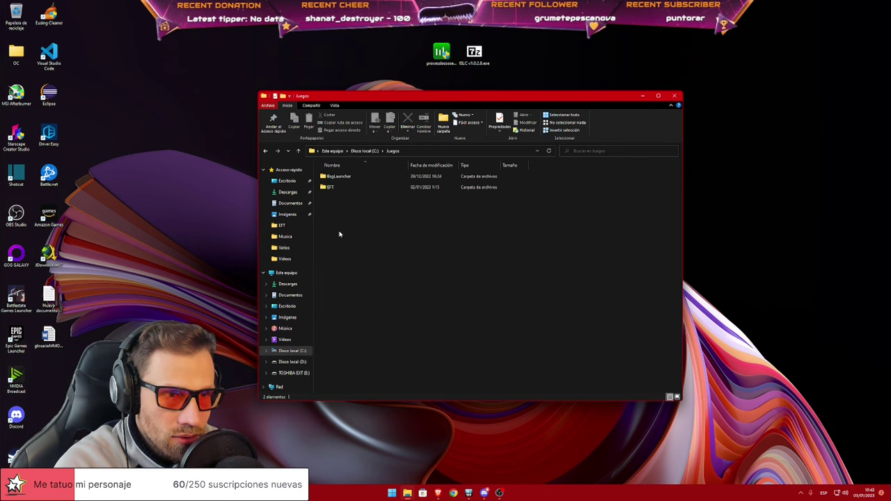
double_click(335, 188)
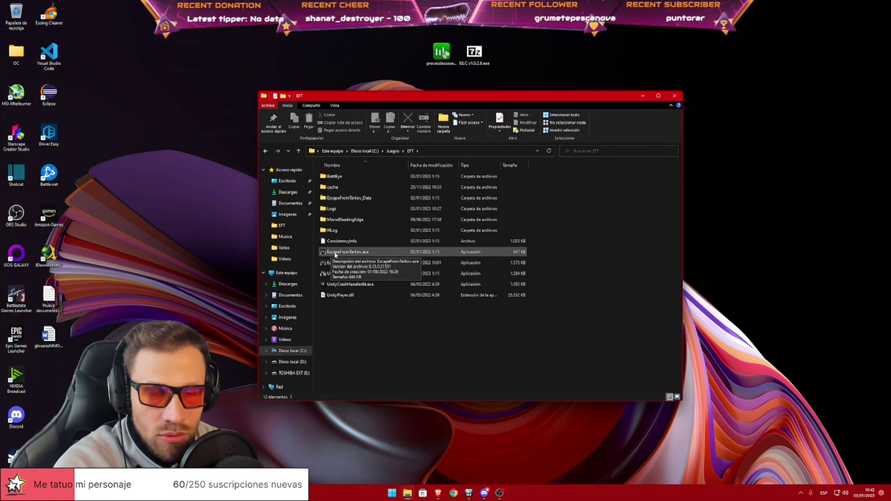
right_click(345, 254)
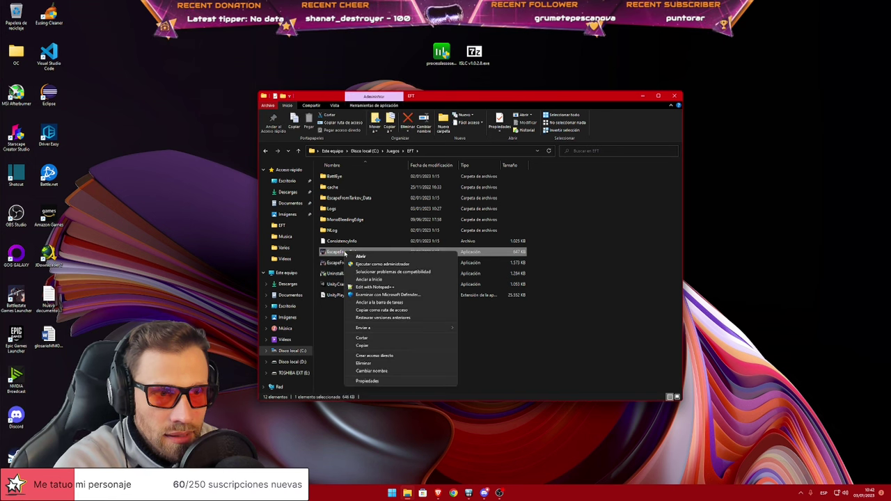
click(365, 383)
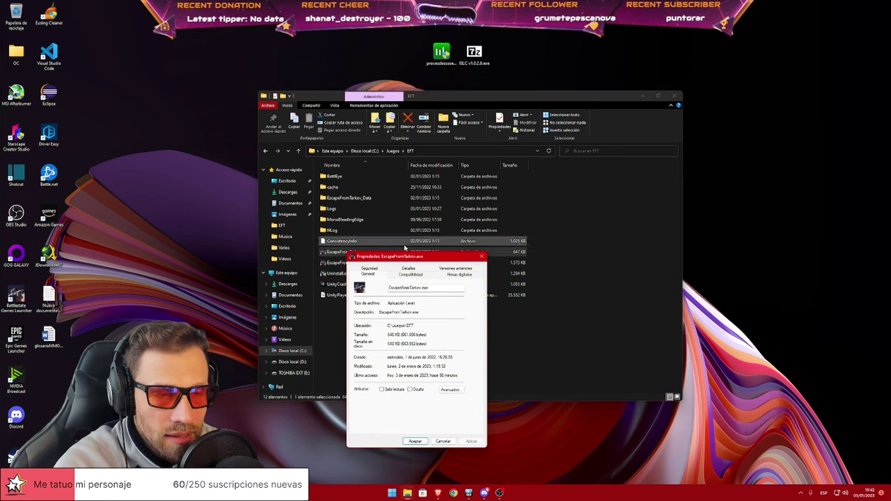
drag(411, 256, 404, 137)
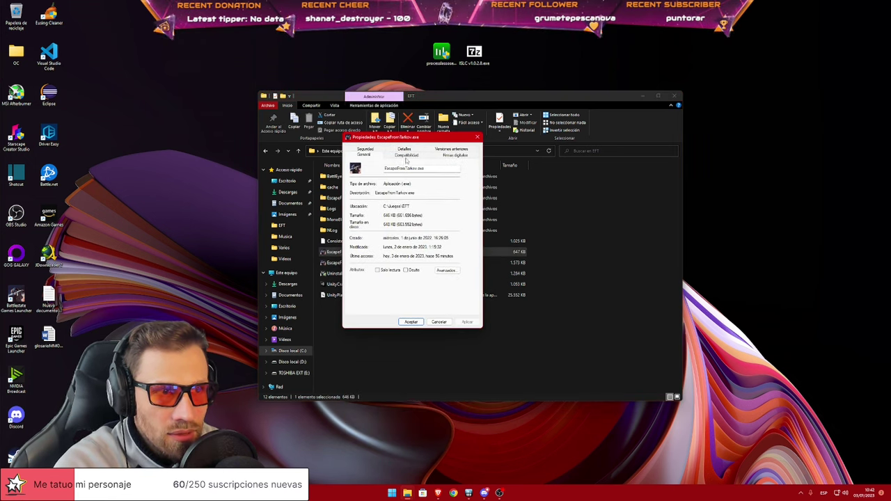
- Inspect the compatibility and high-DPI (PPP) scaling settings of EscapeFromTarkov.exe, accept both dialogs, and close File Explorer
click(404, 156)
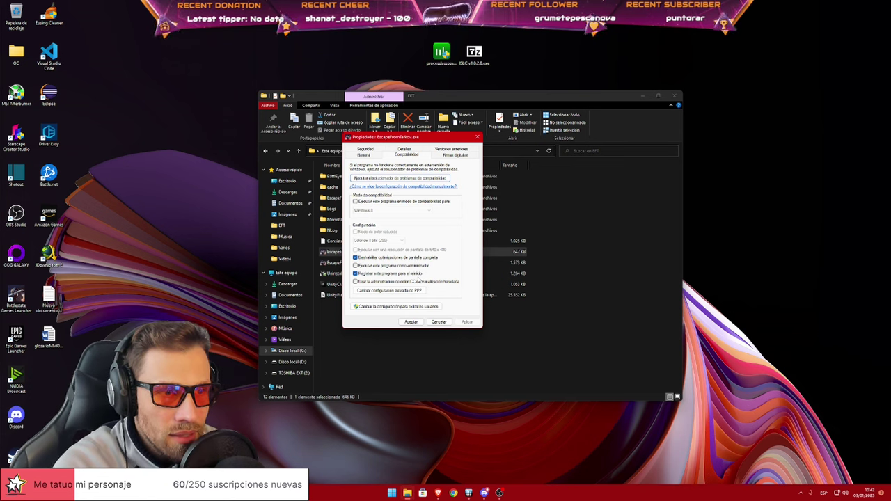
click(409, 293)
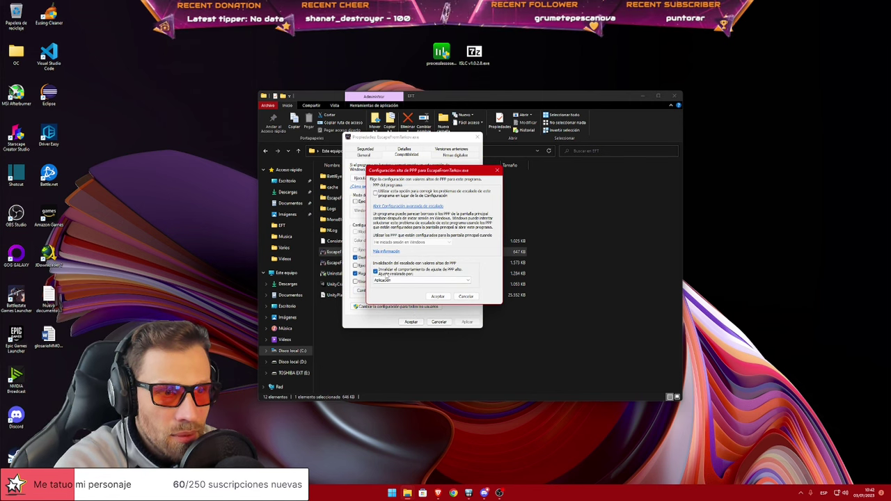
click(442, 298)
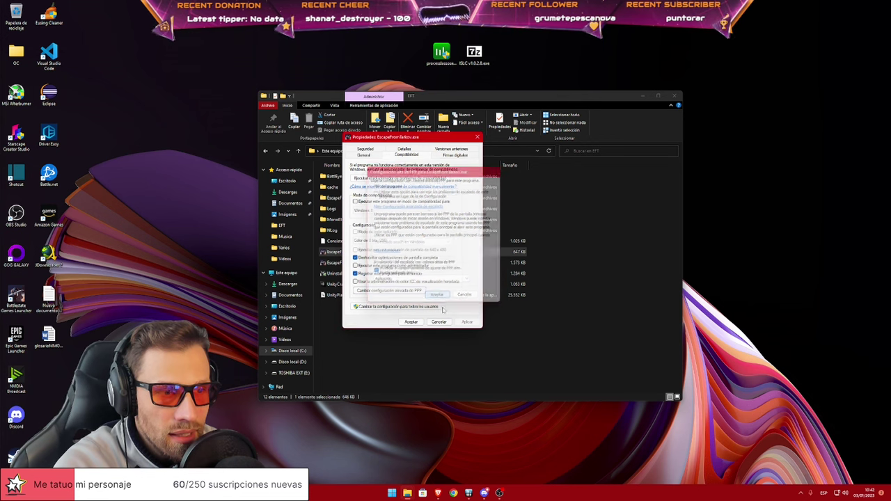
click(411, 321)
click(388, 373)
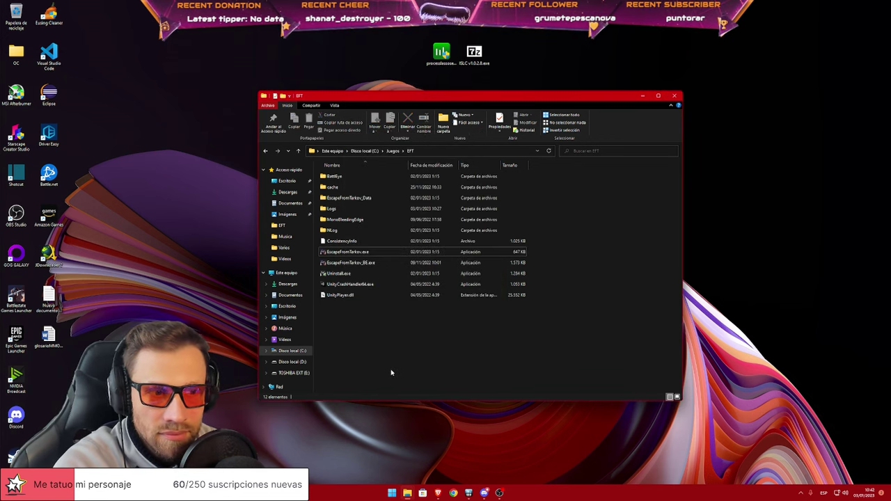
click(675, 96)
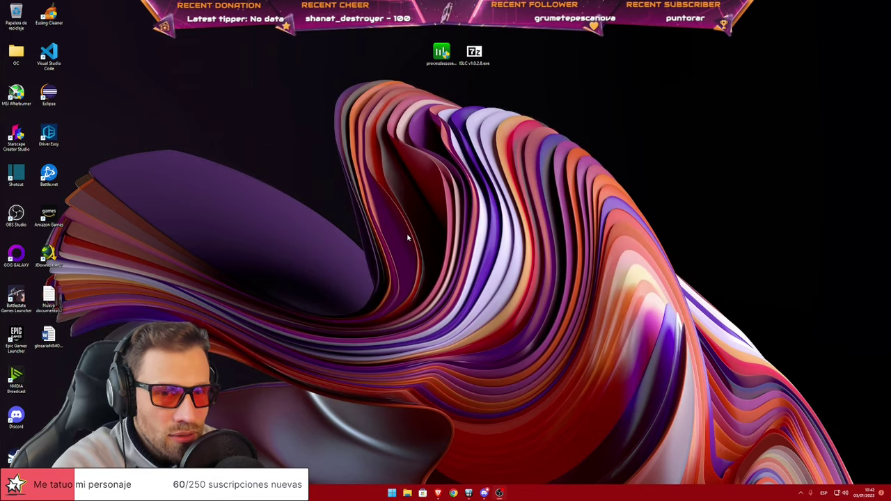
- Switch to the NVIDIA Control Panel and look through the programs available in the 3D program settings
right_click(387, 271)
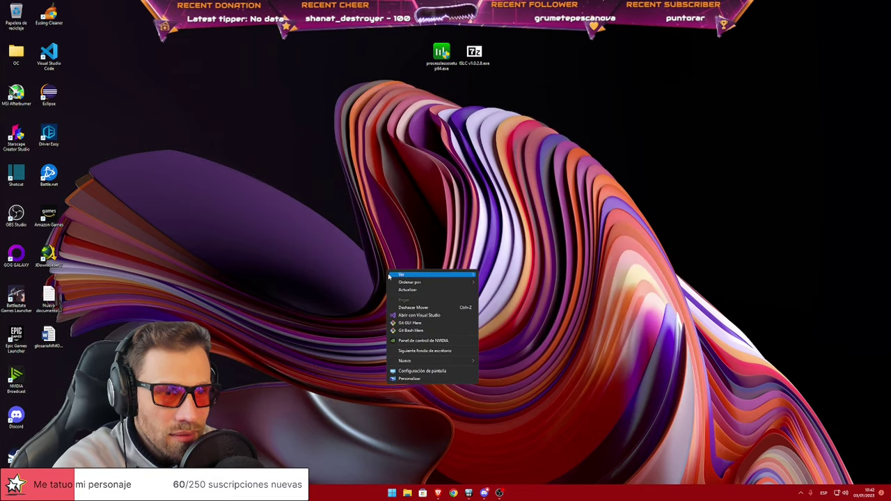
click(433, 341)
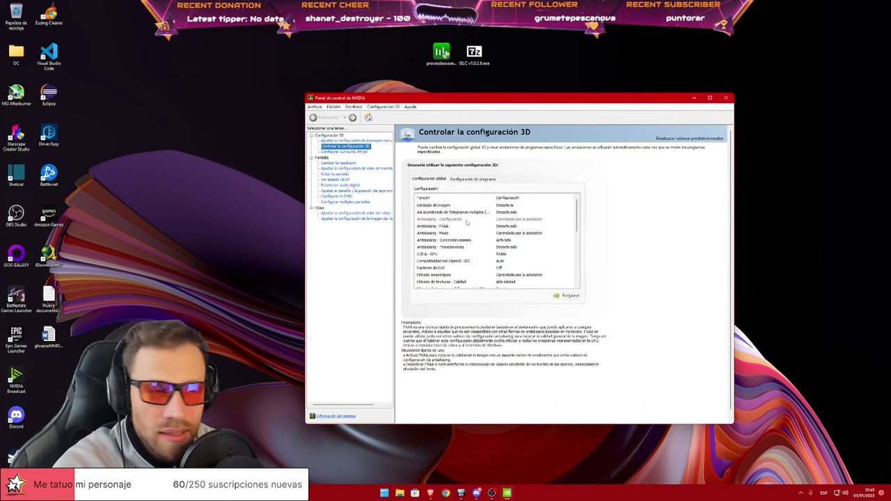
click(473, 179)
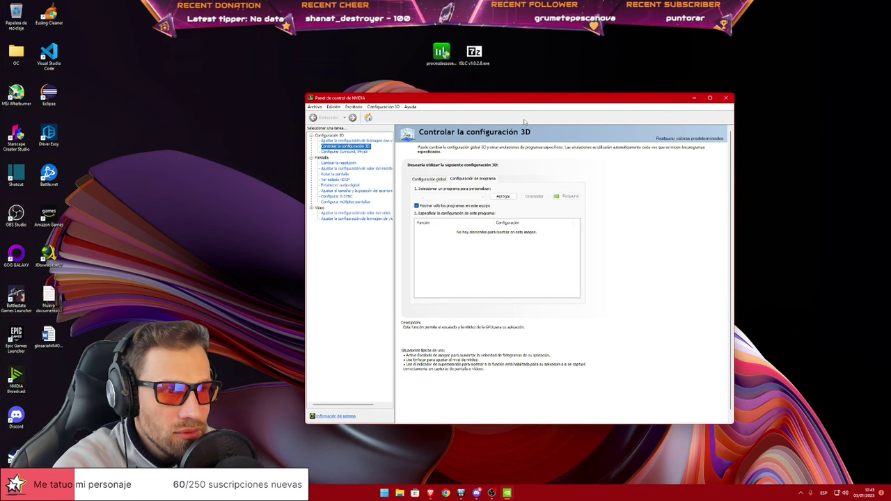
drag(516, 102, 460, 76)
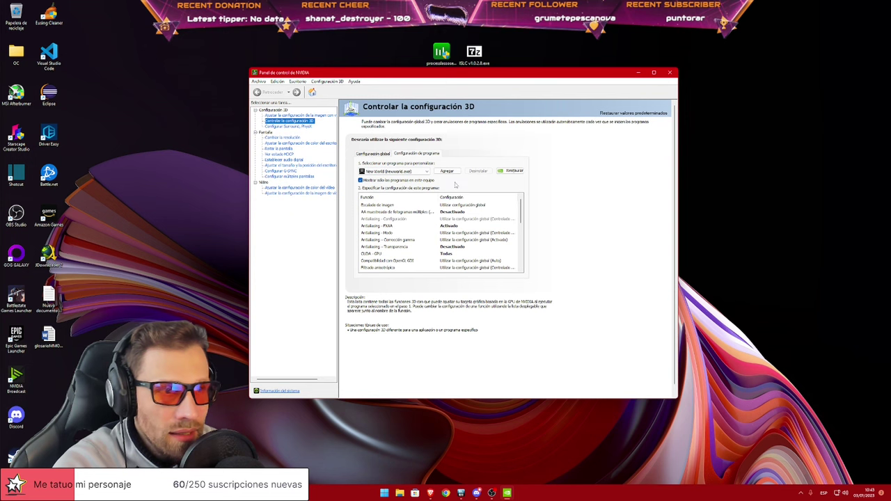
click(428, 172)
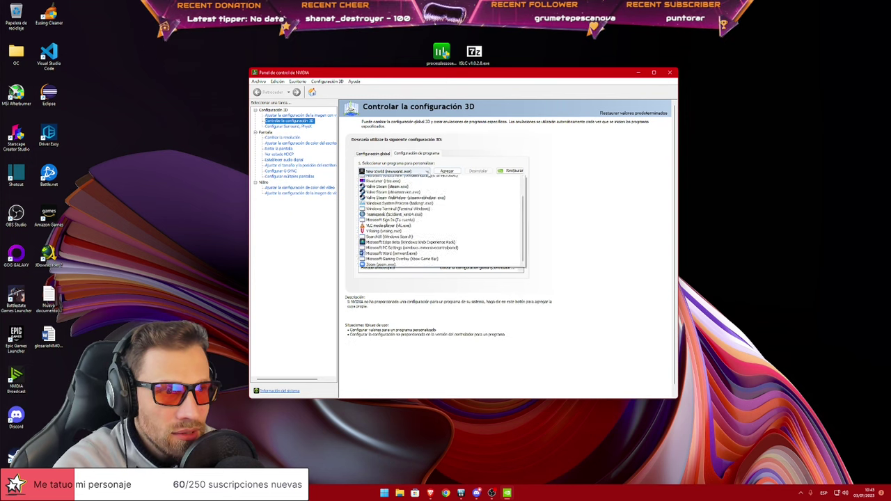
click(434, 179)
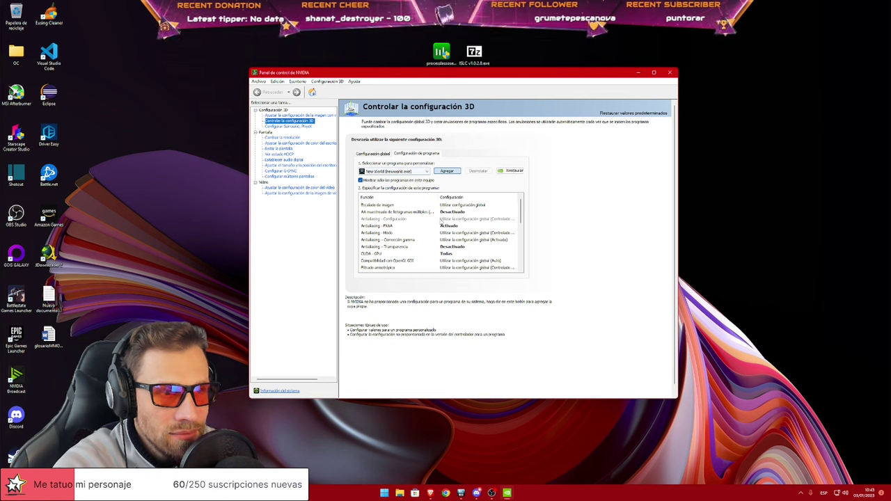
- Try to add EscapeFromTarkov.exe from the C:\Juegos\EFT folder to the programs with custom 3D settings
click(446, 171)
click(427, 230)
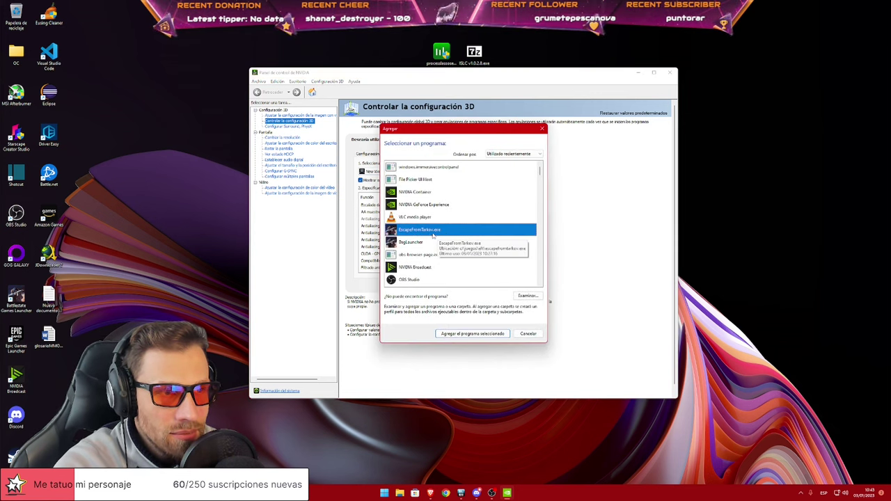
click(527, 296)
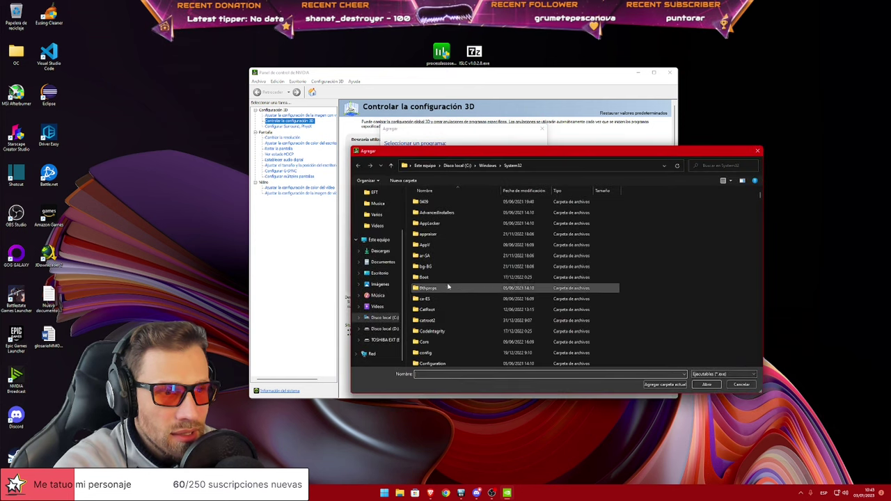
click(380, 318)
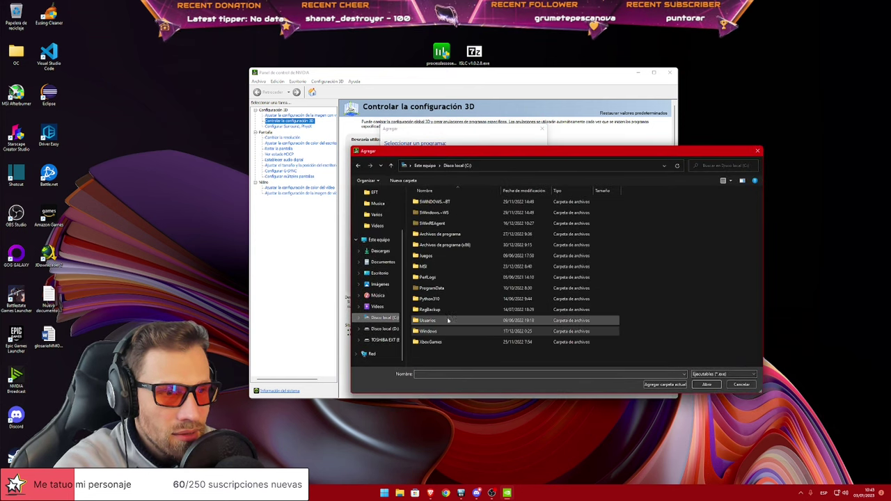
double_click(430, 258)
double_click(435, 216)
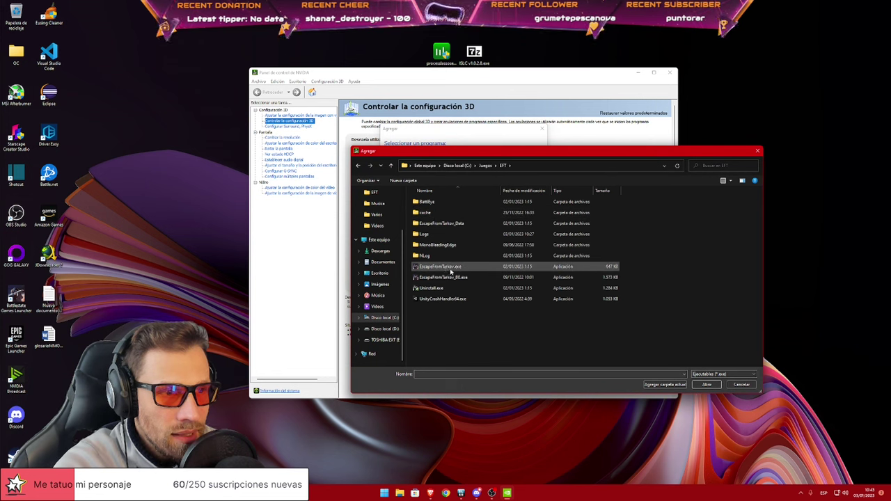
click(447, 271)
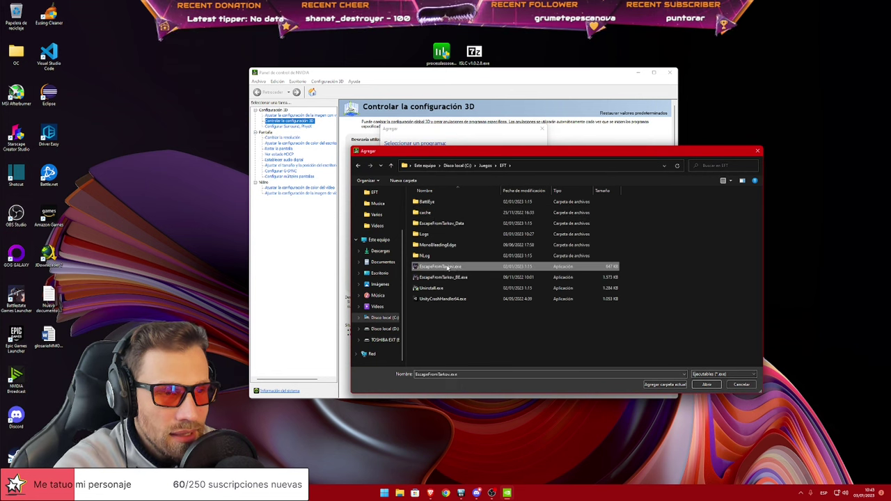
click(720, 385)
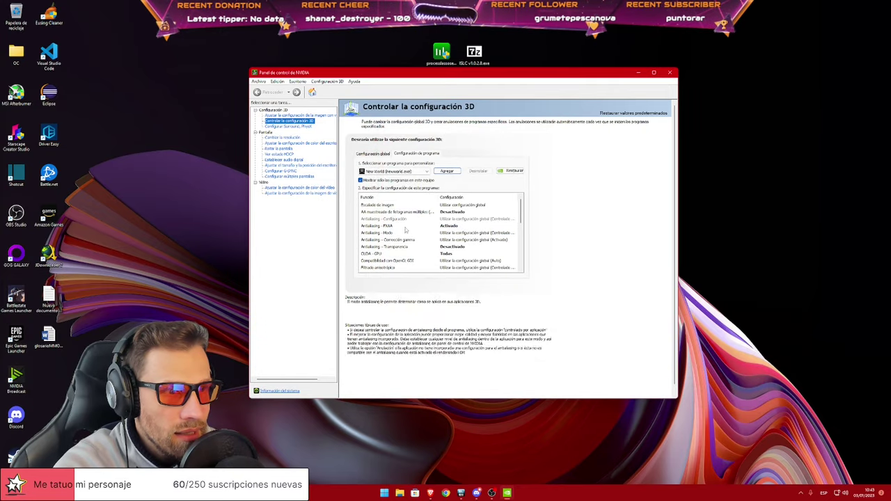
- Choose Escape From Tarkov as the program to customize in the 3D program settings
click(394, 171)
scroll(439, 258, up, 4)
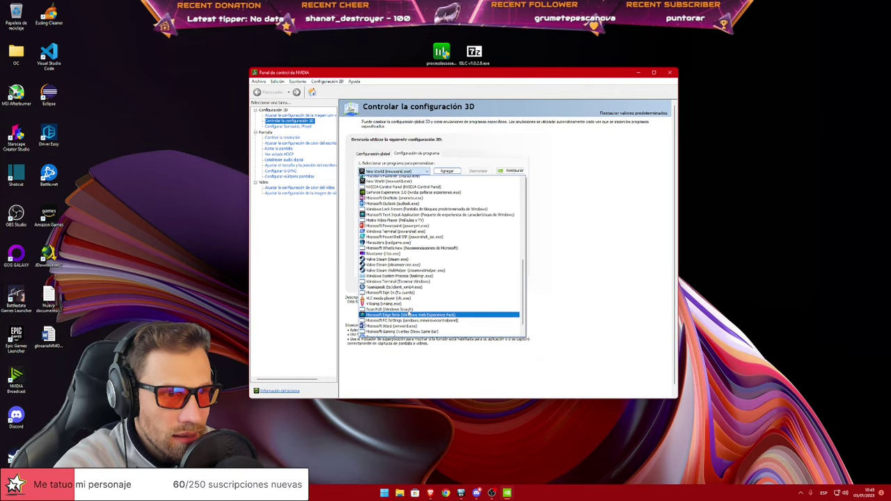
scroll(381, 219, up, 5)
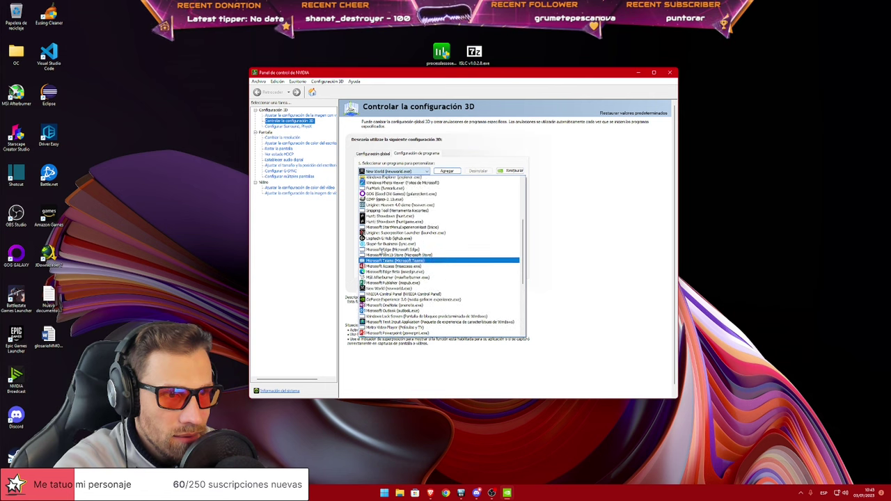
click(381, 220)
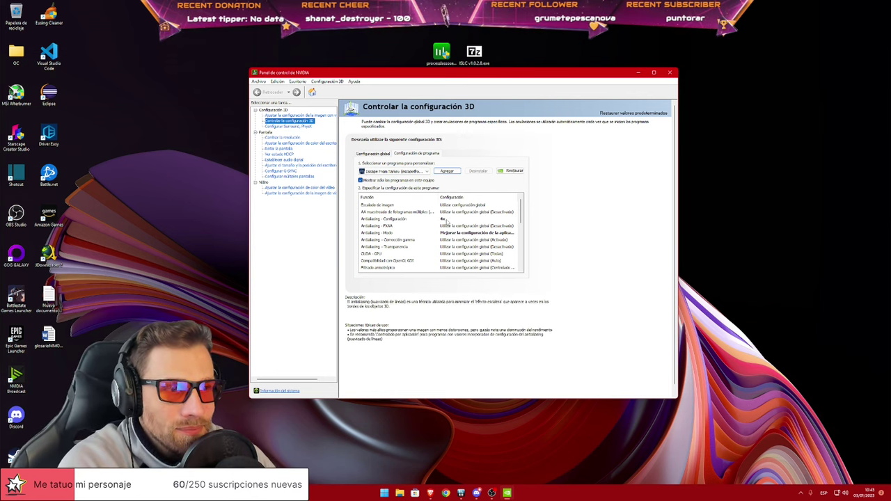
- Set Escalado de imagen to Desactivar for Escape From Tarkov and accept the change
click(476, 208)
click(476, 207)
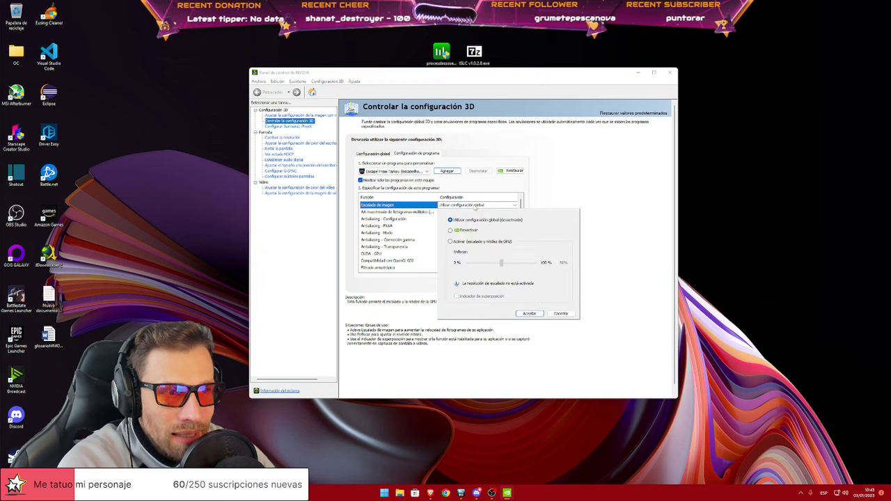
click(451, 231)
click(529, 313)
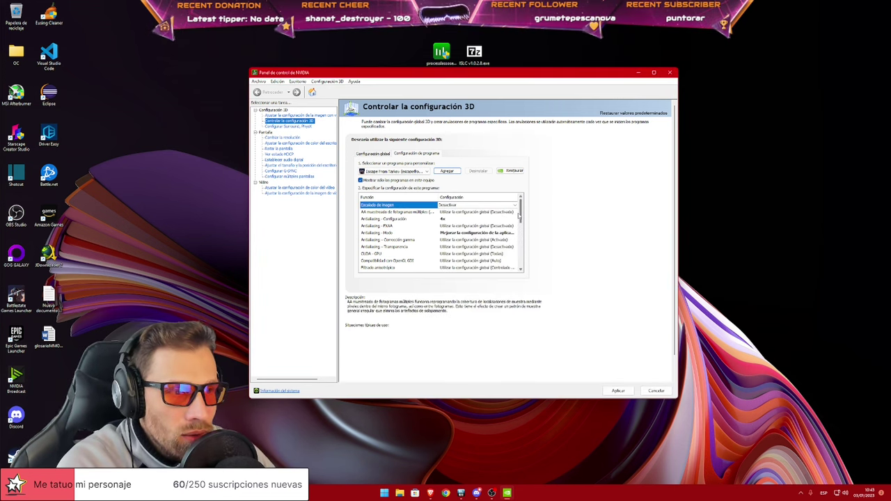
- Check the multi-frame antialiasing options and set Antialiasing - Modo to Controlado por la aplicación
scroll(521, 217, down, 1)
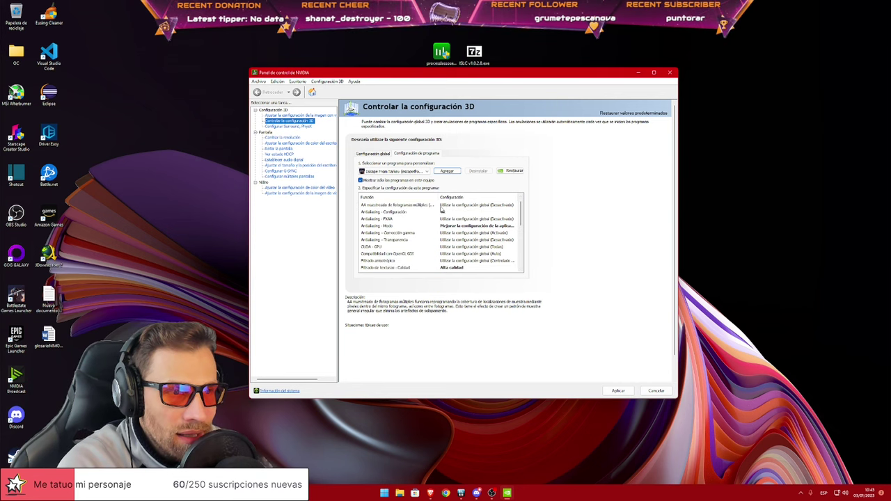
click(474, 206)
click(449, 209)
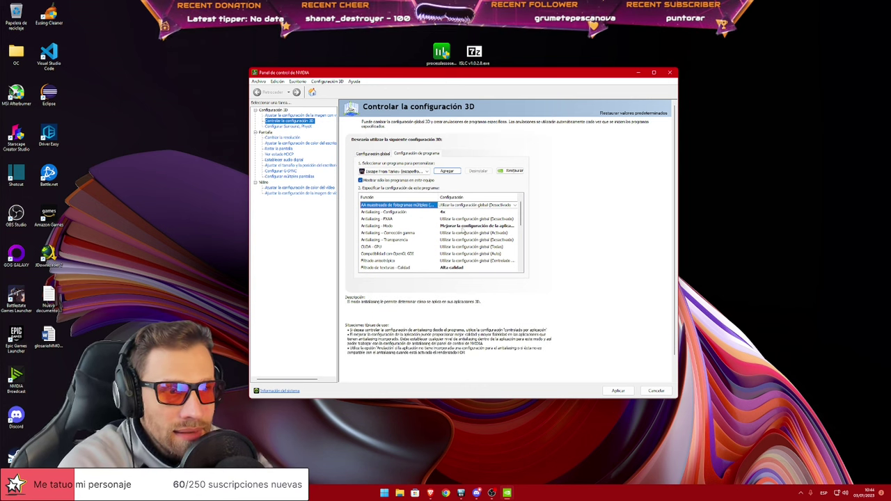
click(481, 226)
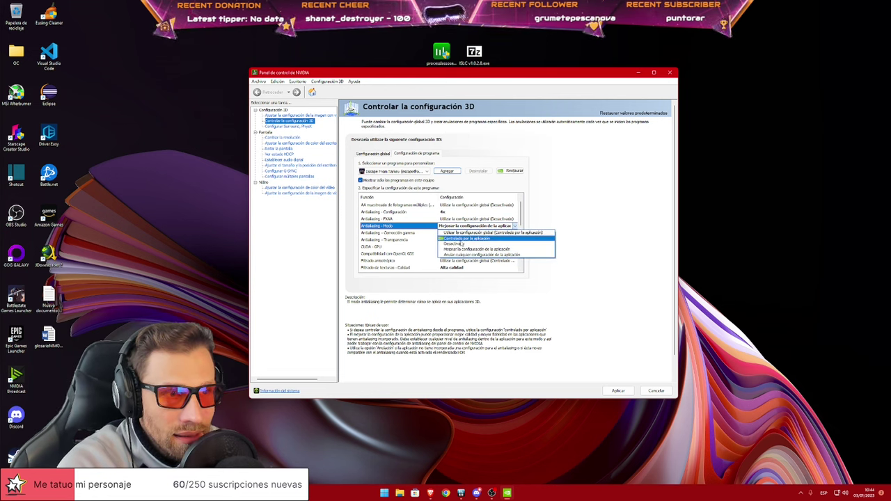
click(463, 243)
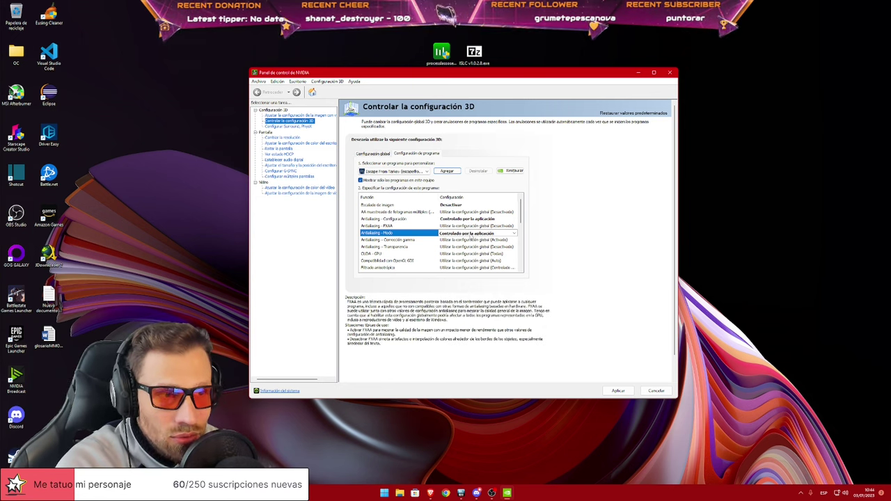
- Set Antialiasing - Modo to Mejorar la configuración de la aplicación and Antialiasing - Configuración to 4x
click(473, 234)
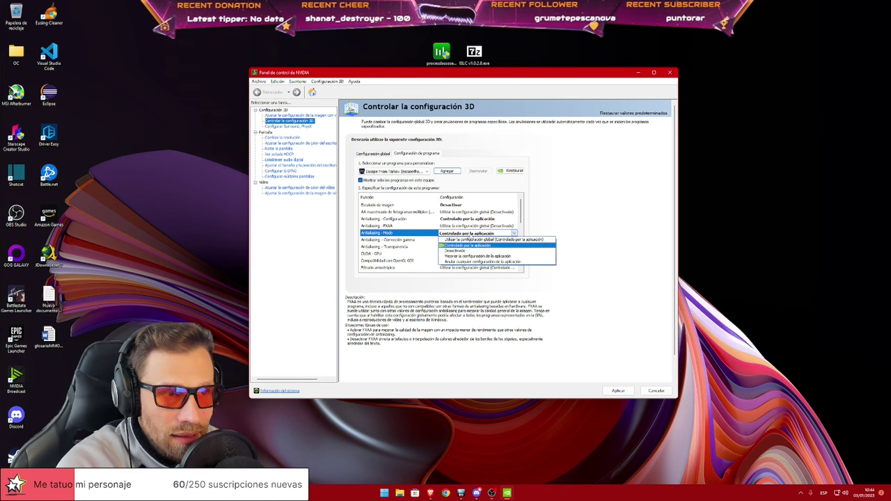
click(478, 257)
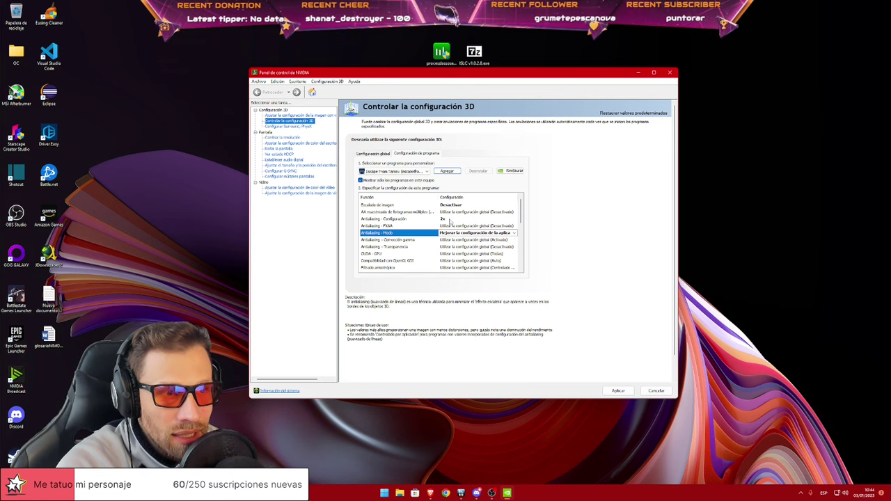
click(450, 222)
click(460, 230)
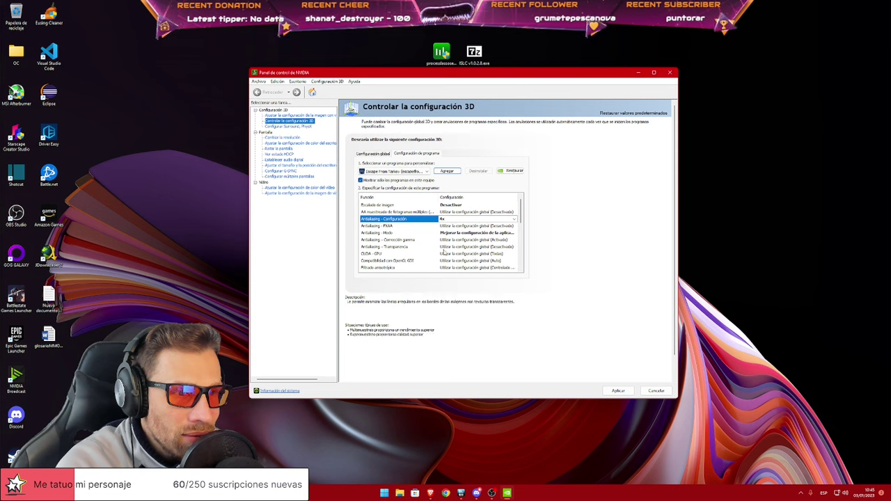
- Set Filtrado de texturas - Calidad to Alto rendimiento for Escape From Tarkov
scroll(459, 243, down, 1)
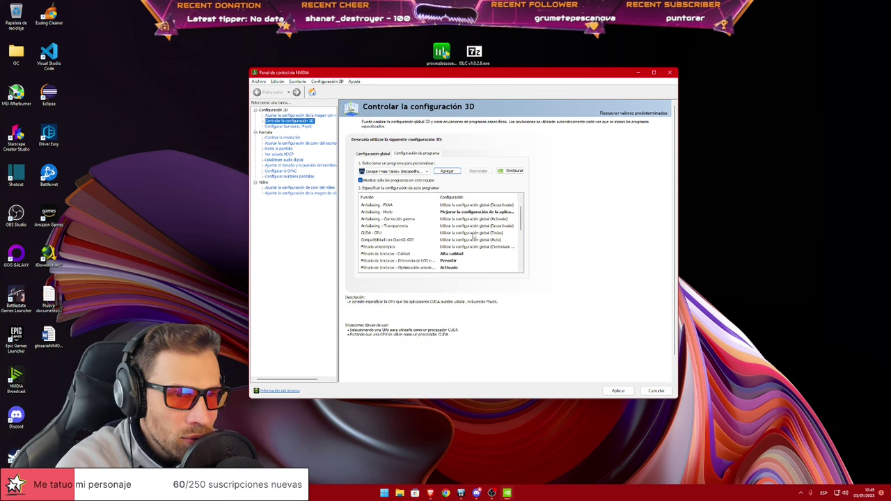
scroll(446, 236, down, 1)
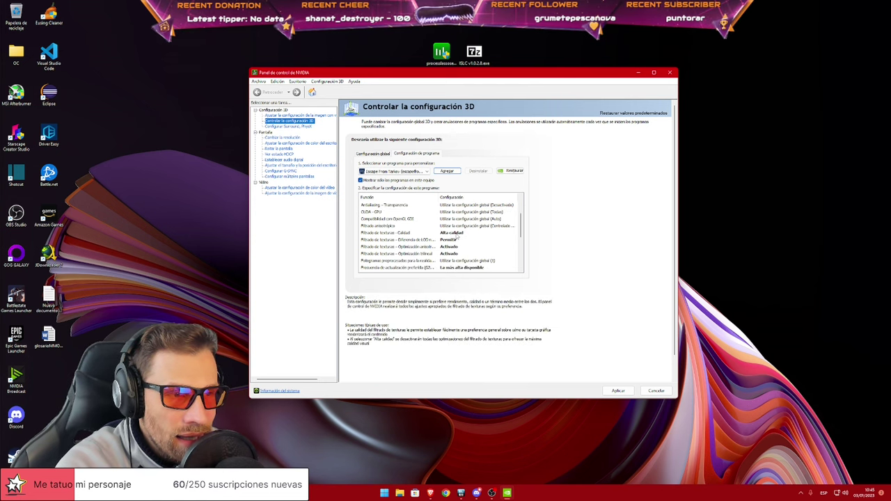
click(453, 234)
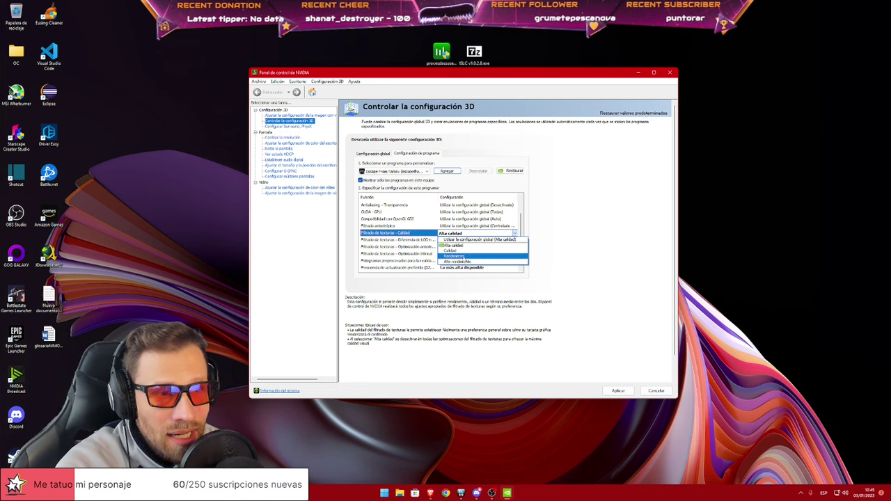
click(462, 263)
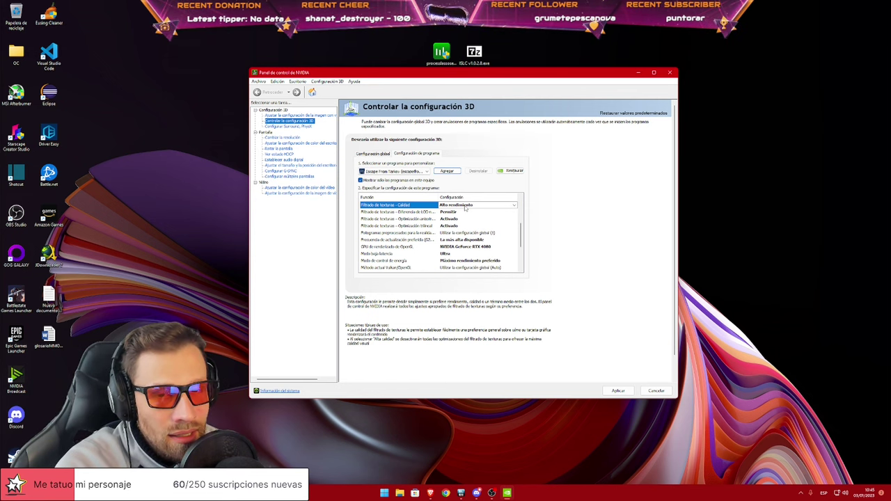
- Try Calidad for the texture filtering quality, and settle on Alta calidad
click(466, 205)
click(472, 220)
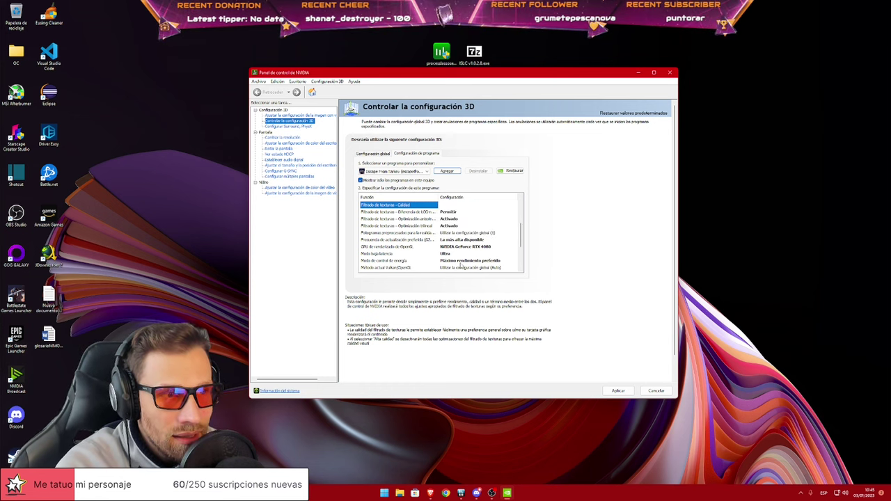
click(487, 248)
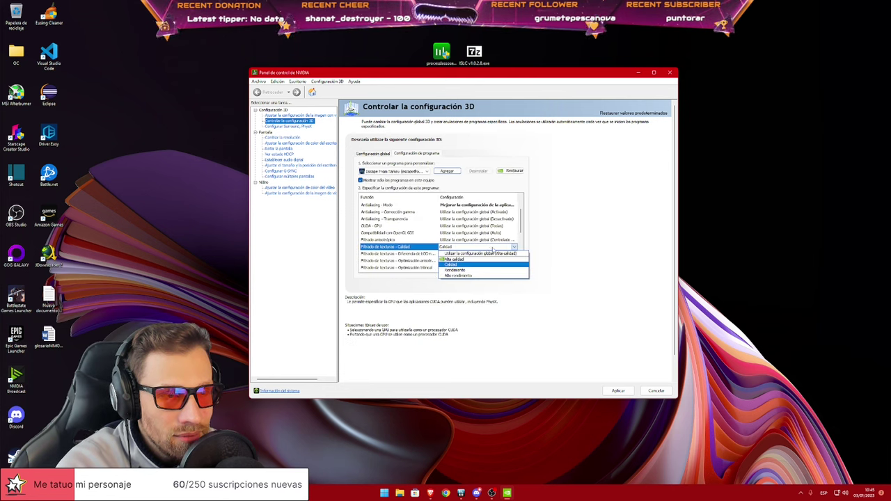
click(481, 259)
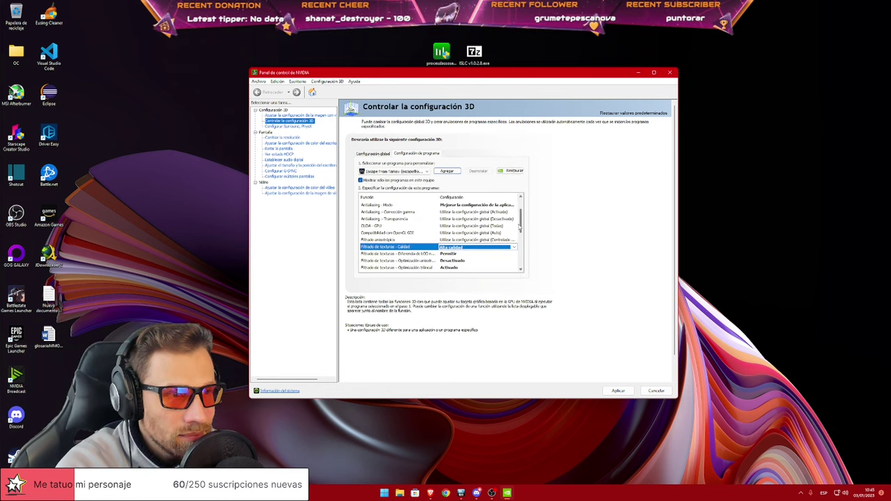
- Check the texture filtering LOD options, keeping Permitir, and set the anisotropic sample optimization to Activado
scroll(418, 229, down, 2)
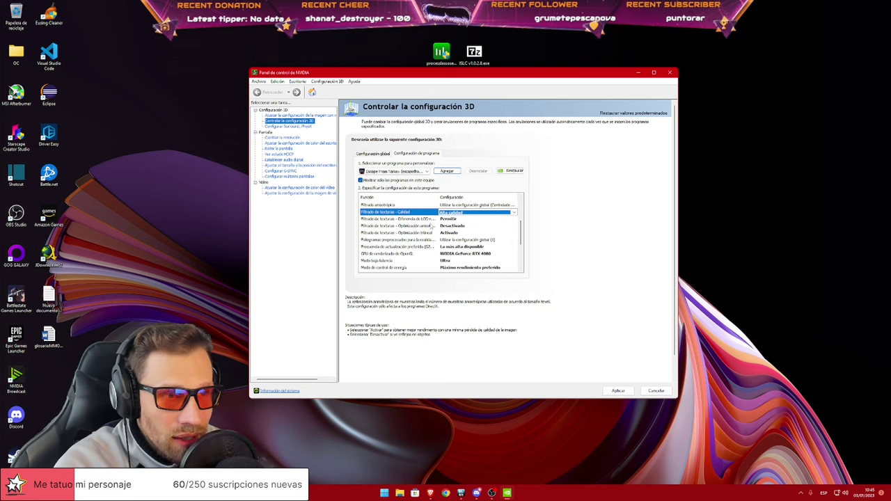
click(457, 220)
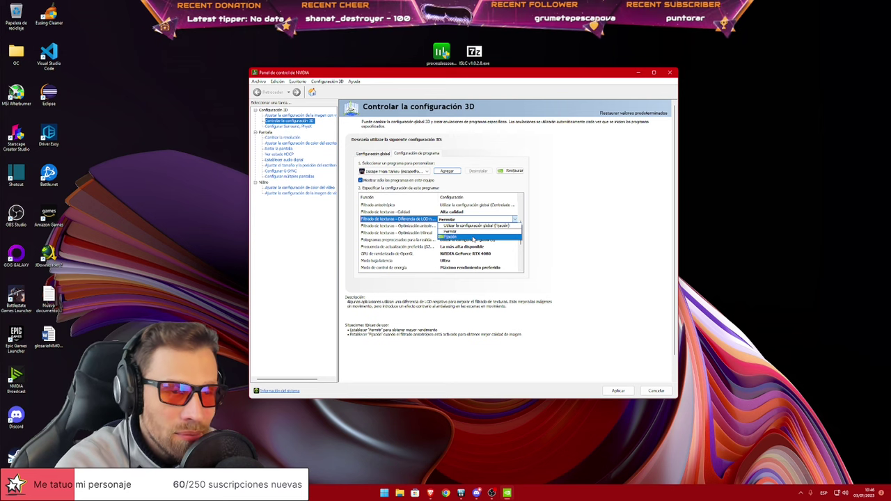
click(491, 221)
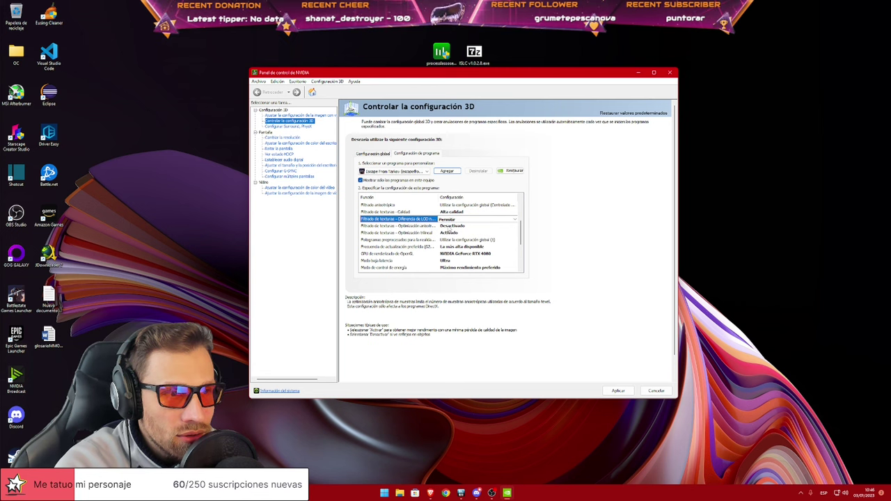
click(462, 227)
click(462, 227)
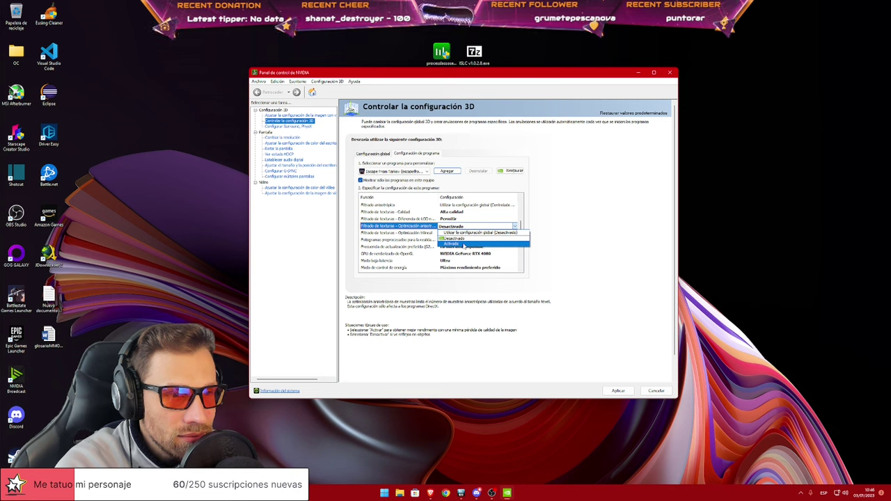
click(464, 246)
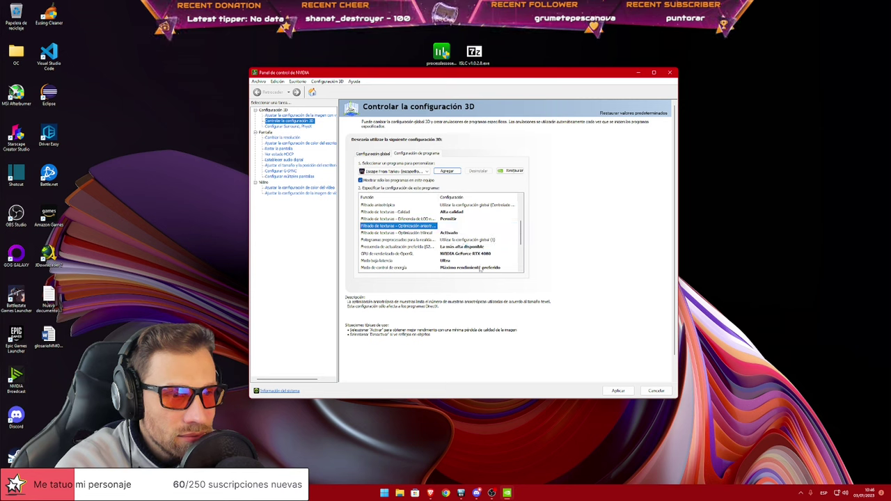
click(493, 267)
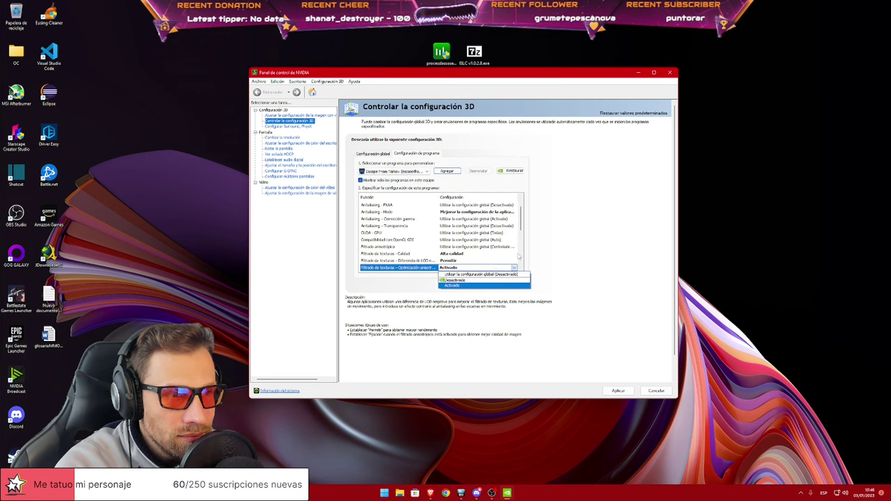
- Review the remaining Escape From Tarkov settings down to the maximum frame rate, and apply the changes
click(521, 227)
drag(521, 227, 521, 241)
scroll(521, 241, down, 1)
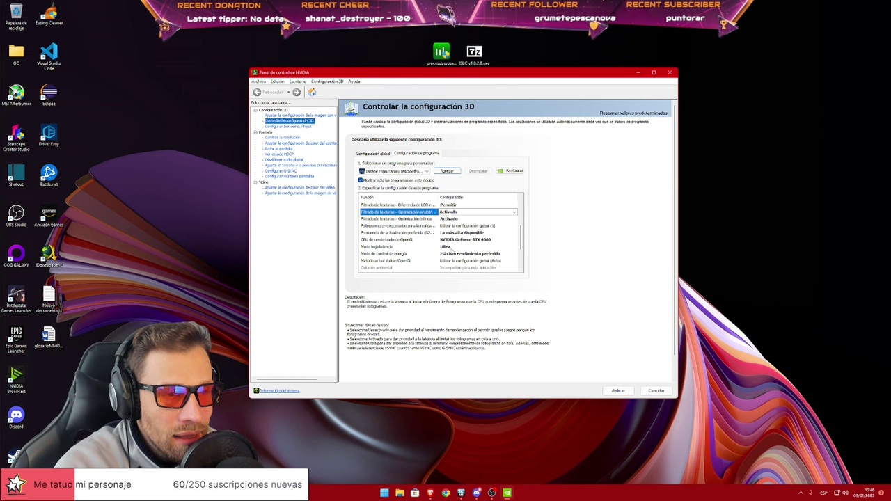
scroll(439, 236, down, 2)
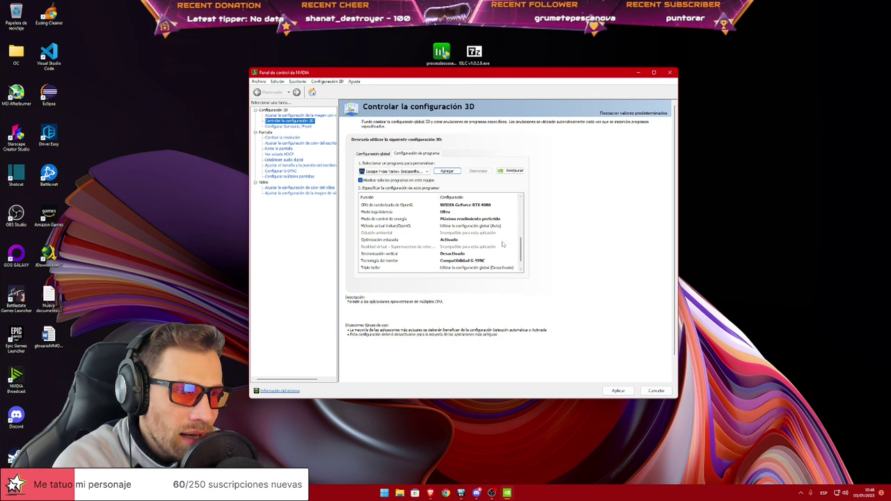
scroll(481, 237, down, 1)
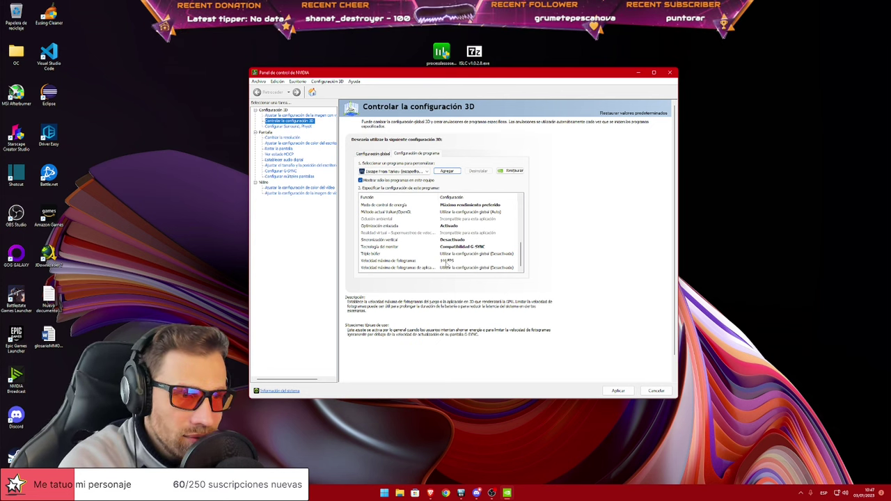
click(619, 390)
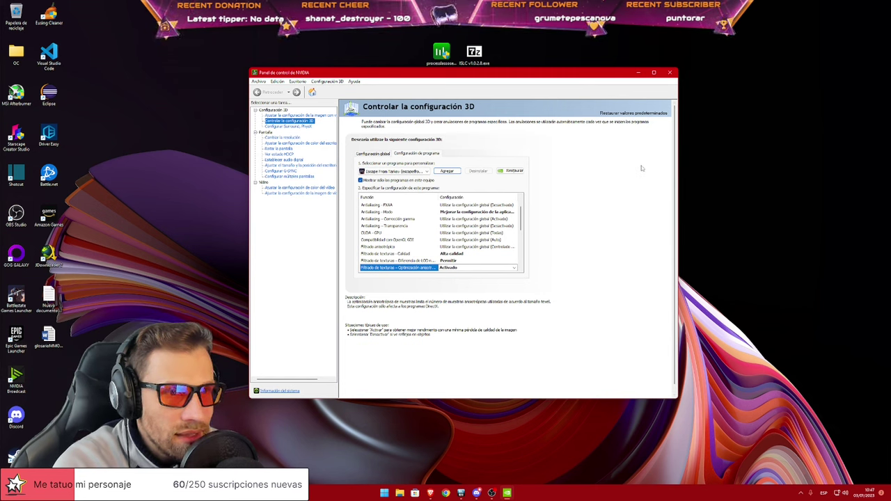
- Review the desktop colour settings for brightness, contrast, gamma and digital vibrance, and close the NVIDIA control panel
click(282, 143)
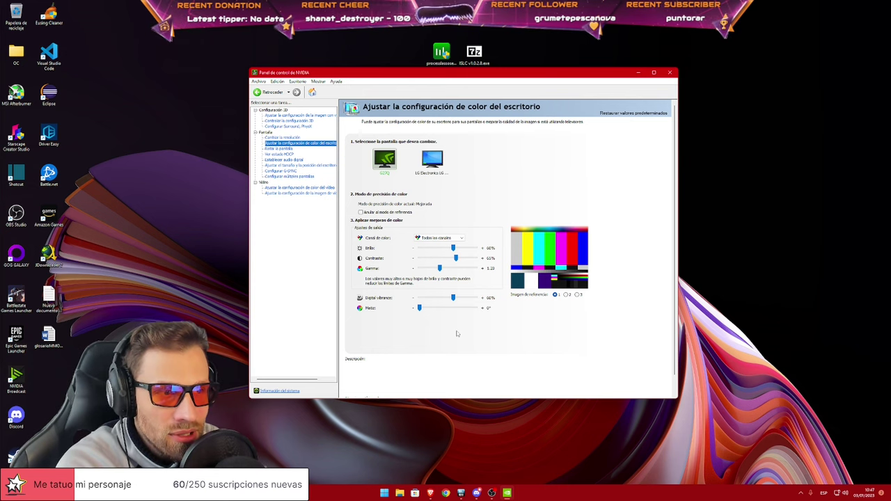
mouse_move(457, 253)
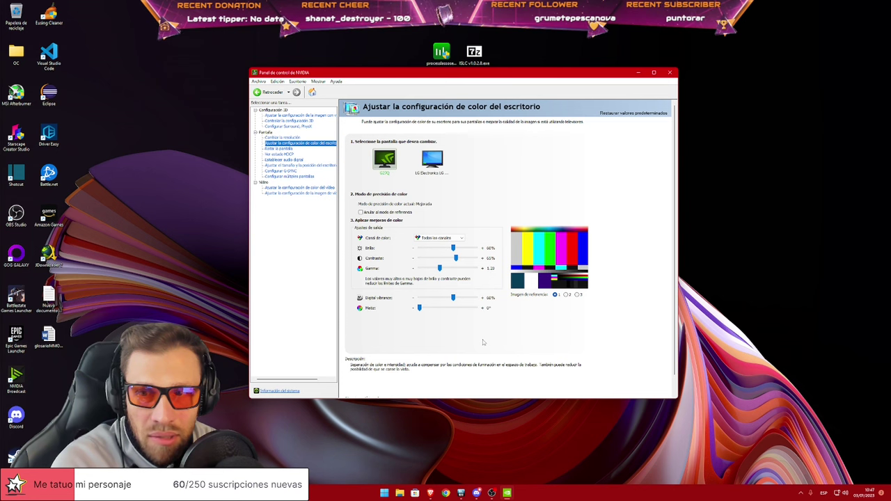
click(671, 74)
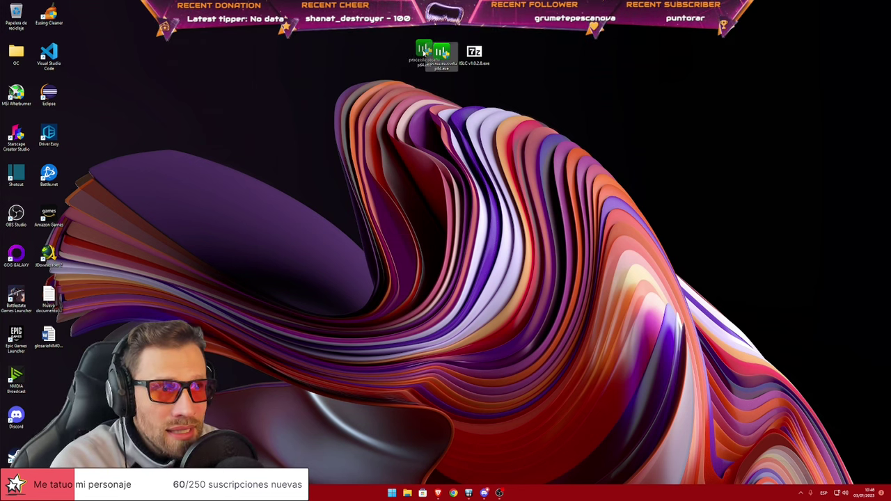
- Run the ISLC v1.0.2.8 self-extracting archive and extract it into an islc folder on the desktop
mouse_move(475, 54)
mouse_down()
mouse_move(498, 62)
mouse_move(481, 59)
mouse_up()
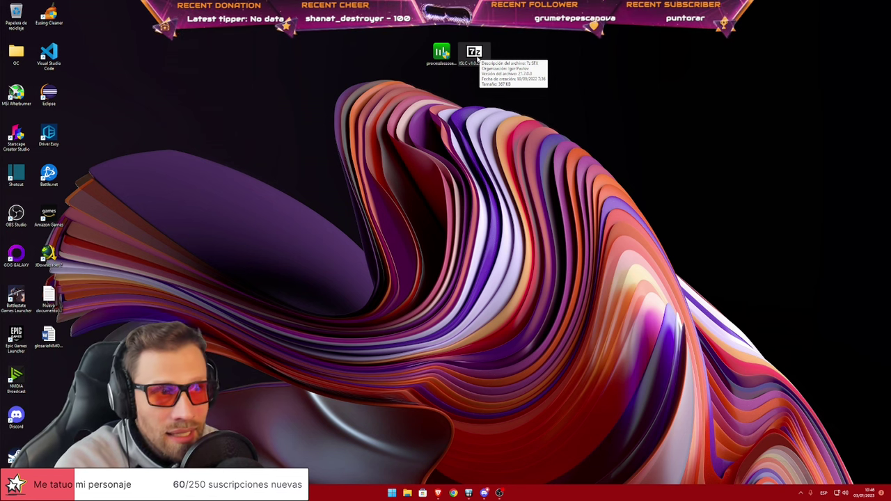
click(442, 54)
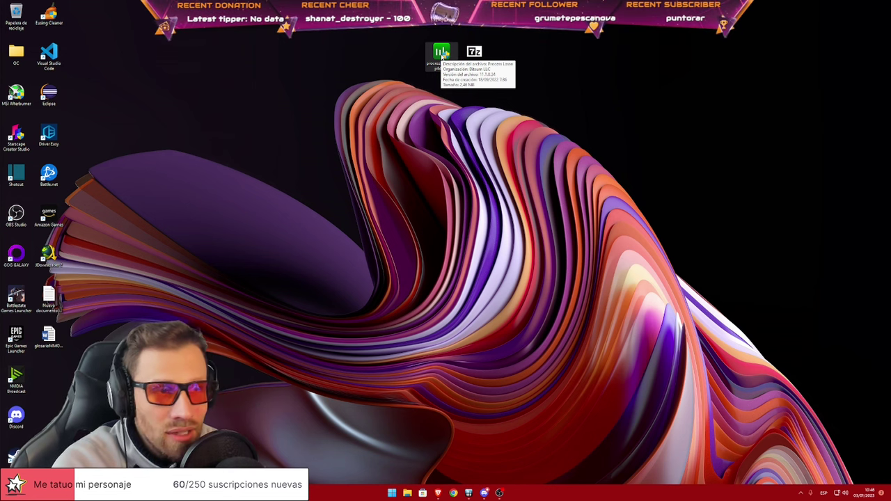
double_click(475, 53)
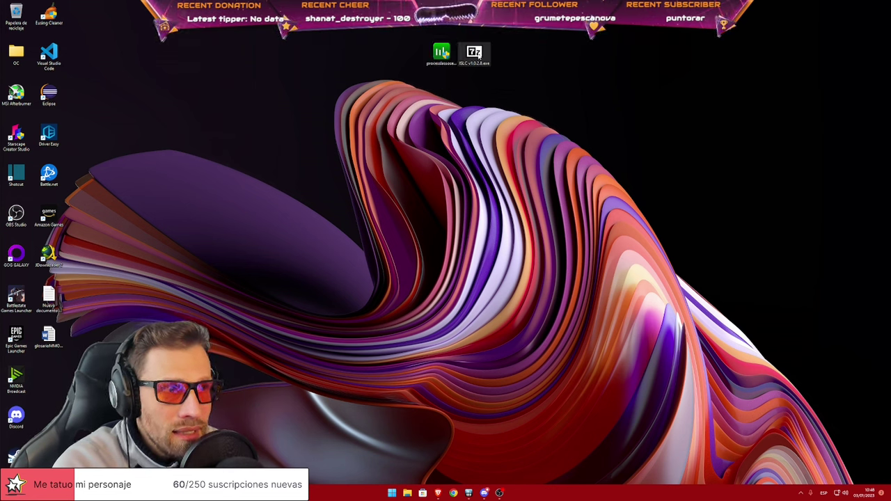
click(458, 238)
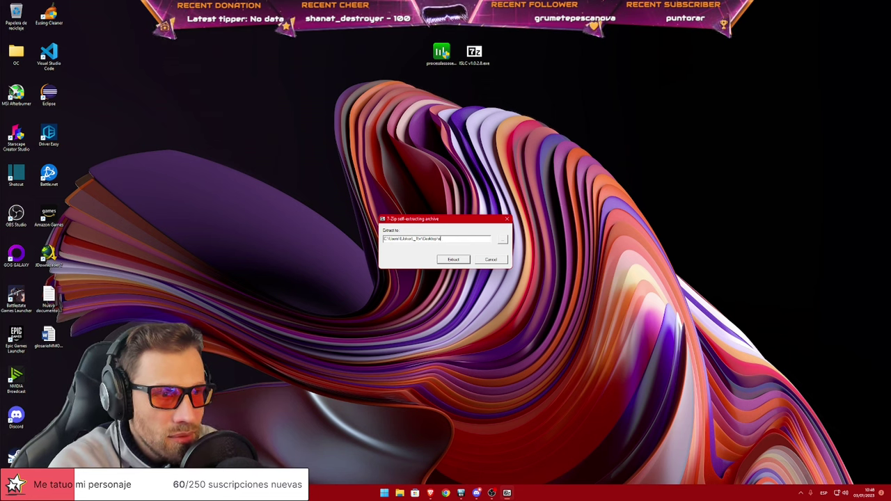
click(453, 259)
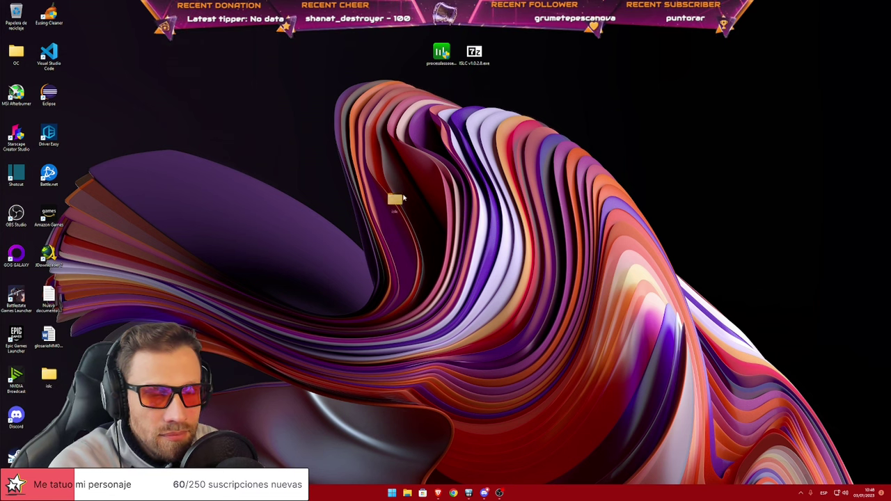
- Move the extracted islc folder below the two installers and open its ISLC v1.0.2.8 subfolder
drag(397, 198, 441, 96)
double_click(442, 92)
double_click(332, 178)
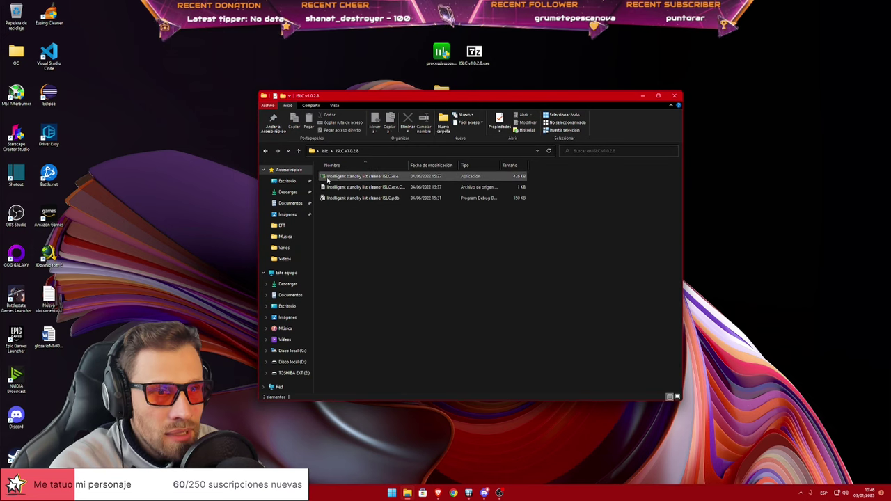
- Close the folder window and permanently delete the extracted islc folder from the desktop
click(674, 96)
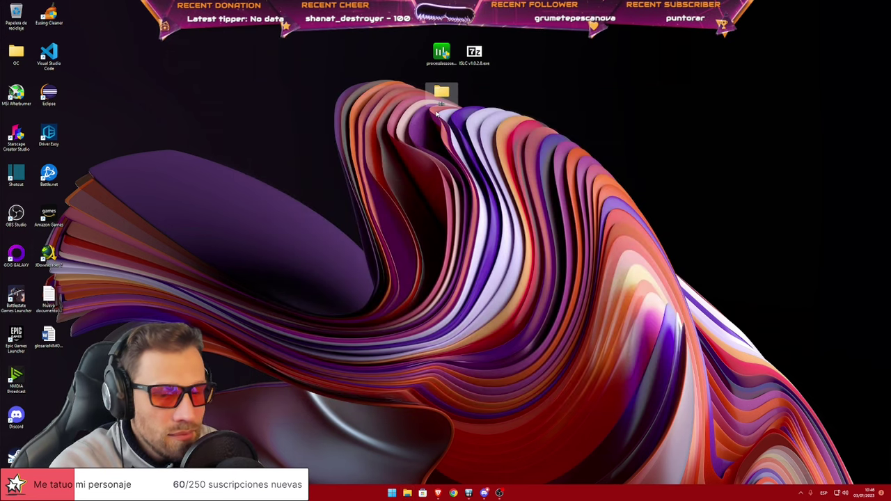
right_click(439, 104)
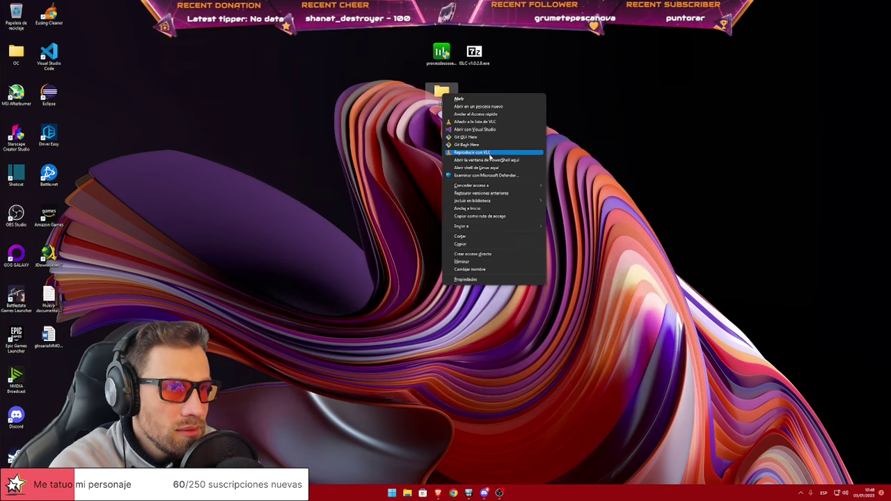
click(459, 263)
click(473, 262)
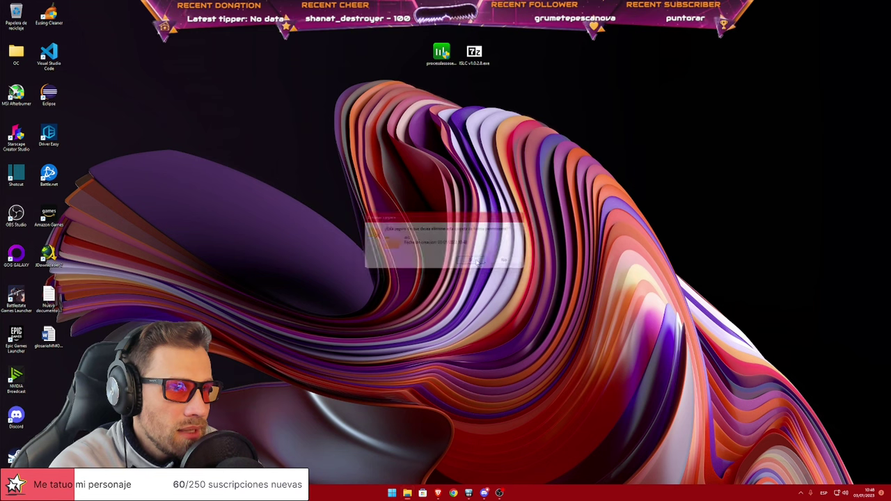
- Bring up the already running Intelligent standby list cleaner from the background programs and move its window towards the screen centre
click(801, 493)
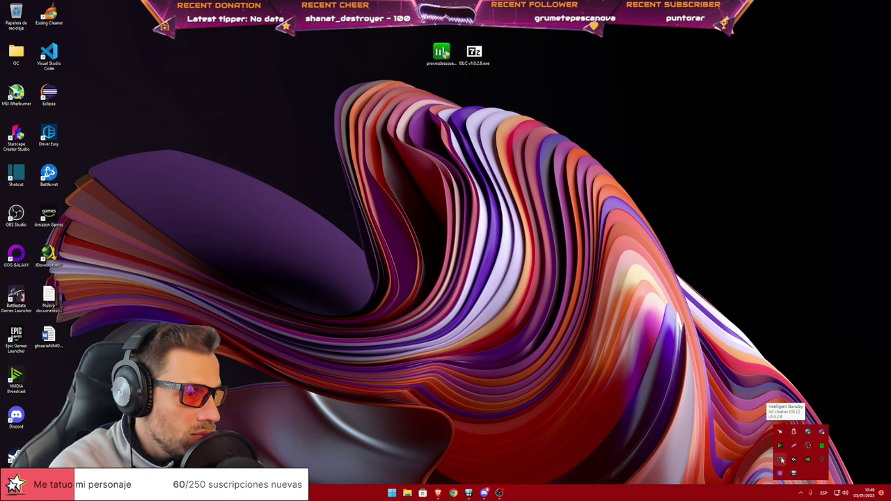
click(782, 459)
drag(223, 80, 433, 146)
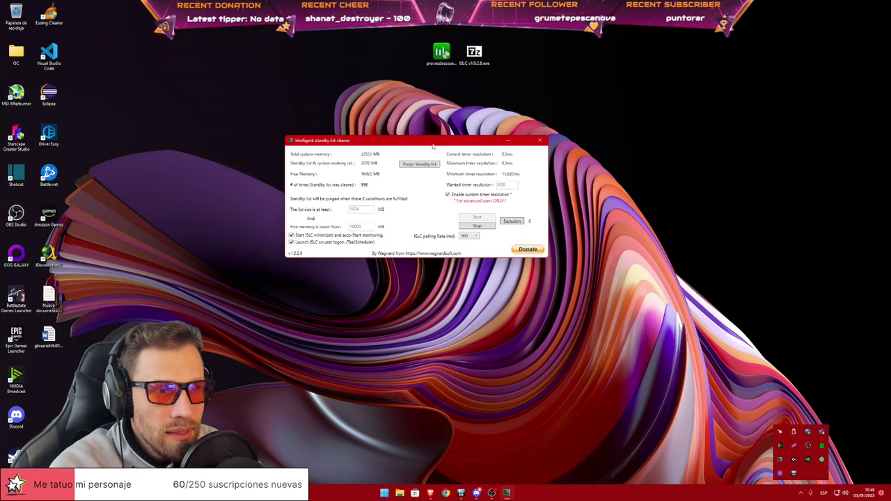
click(391, 312)
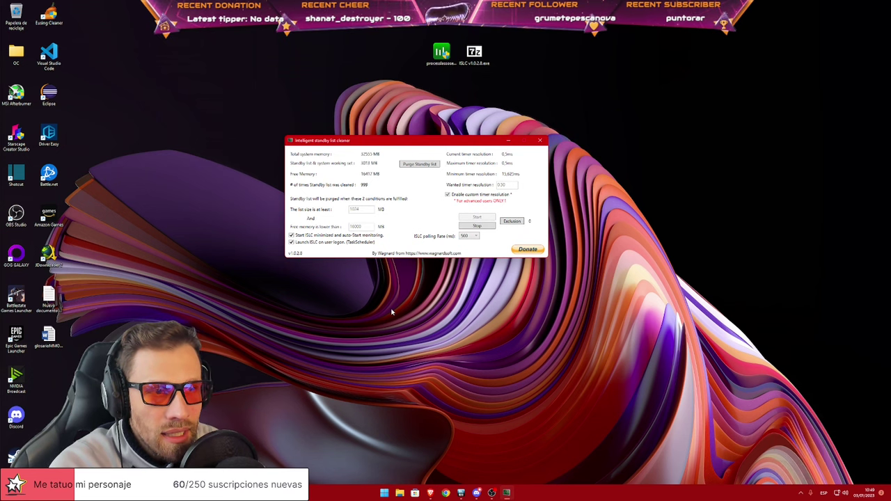
- Stop ISLC monitoring, and set the polling rate to 1000 ms and the wanted timer resolution to 1.00
click(477, 226)
click(475, 237)
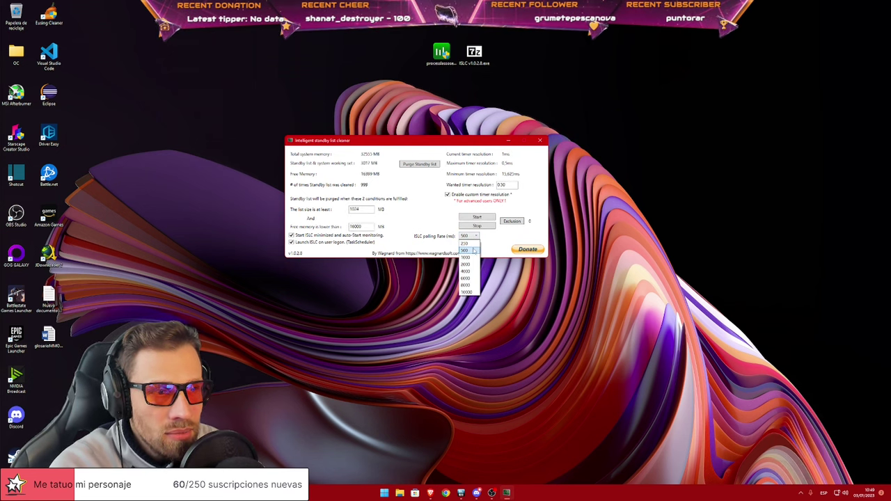
click(473, 252)
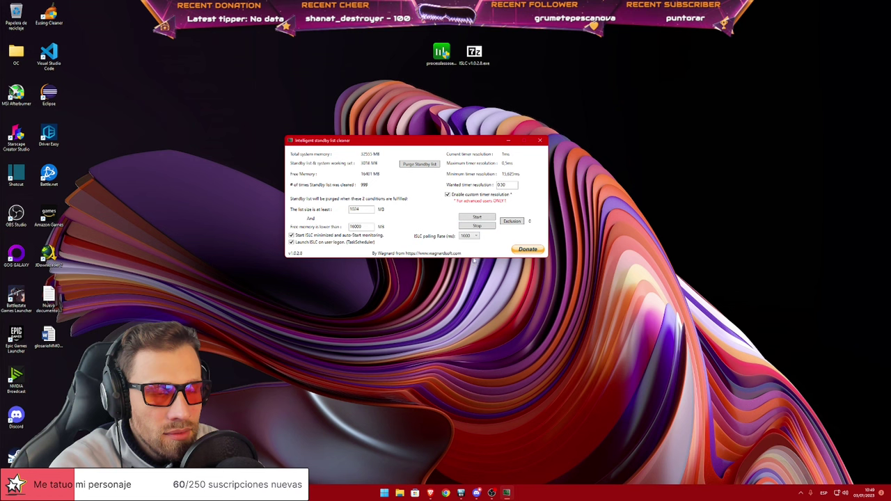
click(485, 185)
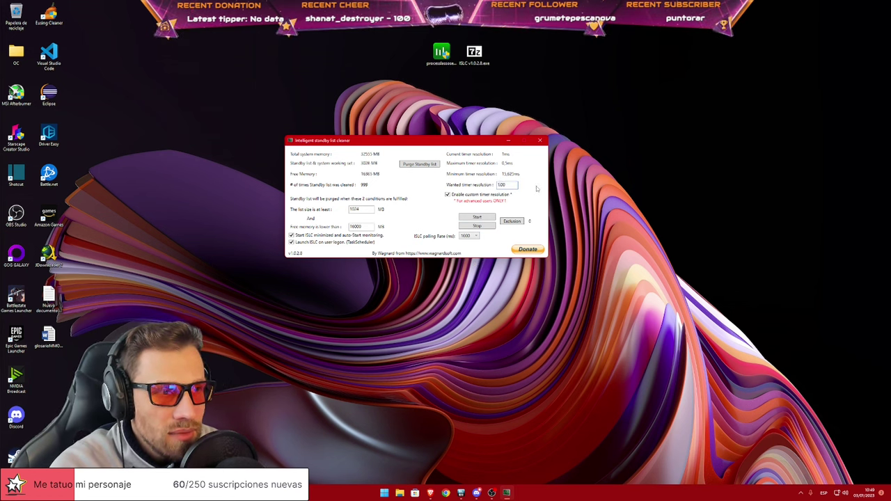
- Set the free memory threshold to 1024 MB and disable both the minimized auto-start and the launch at user logon
drag(363, 227, 346, 227)
text(1024)
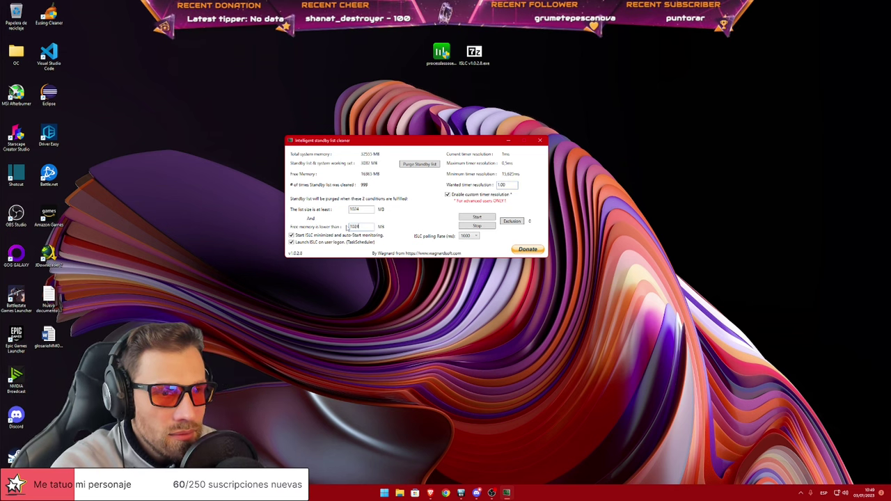
click(292, 243)
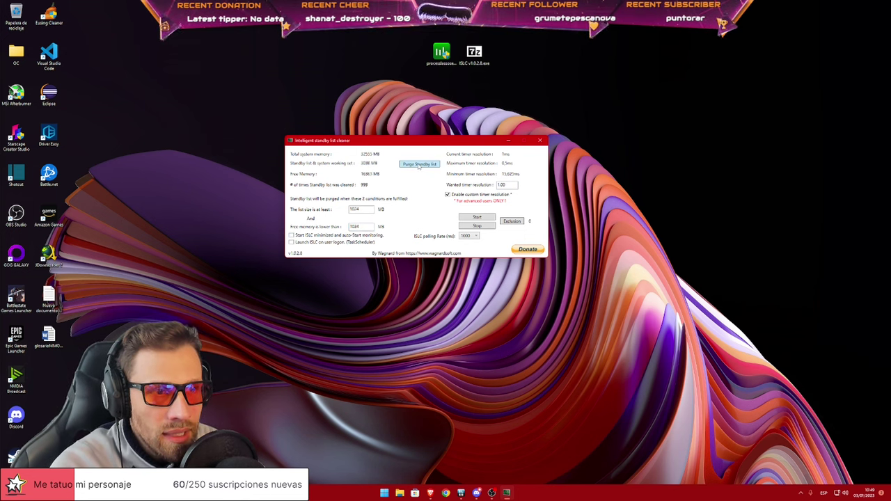
- Set the free memory threshold to 16000 MB and enable both the minimized auto-start and the launch at user logon
double_click(356, 227)
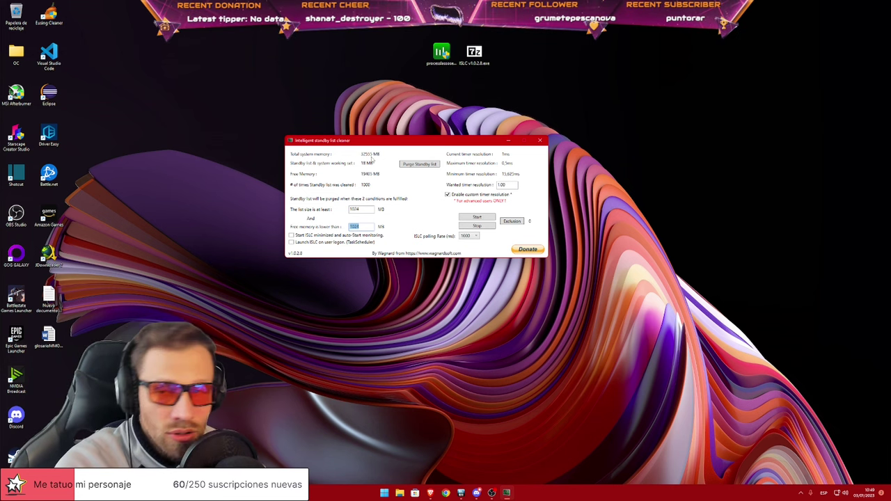
text(16000)
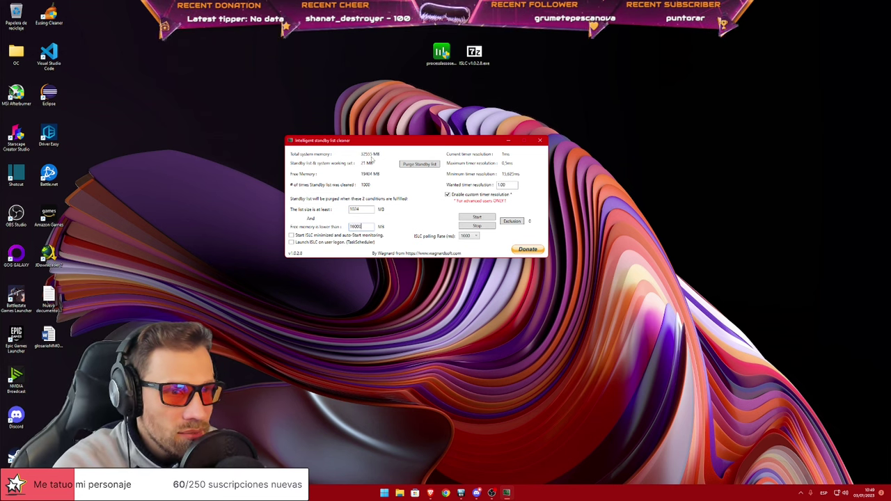
click(292, 242)
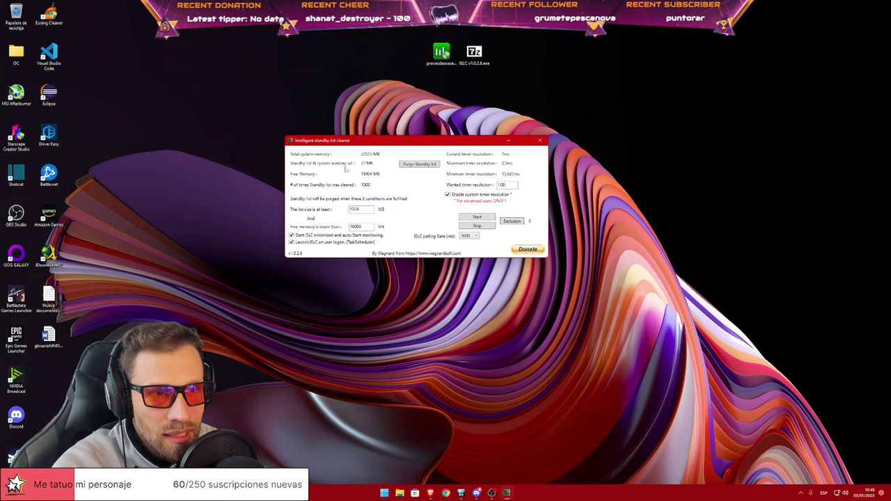
- Toggle the custom timer resolution off and on again, and set the wanted timer resolution to 0.50
drag(395, 145, 413, 145)
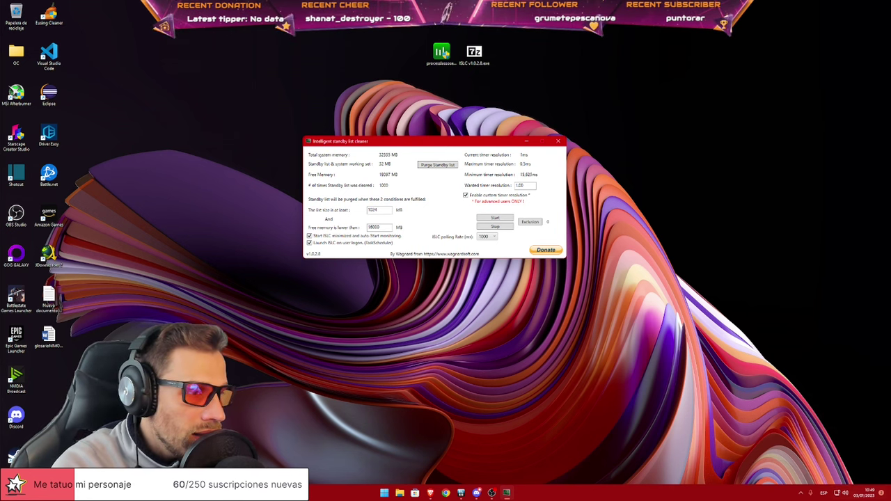
click(466, 195)
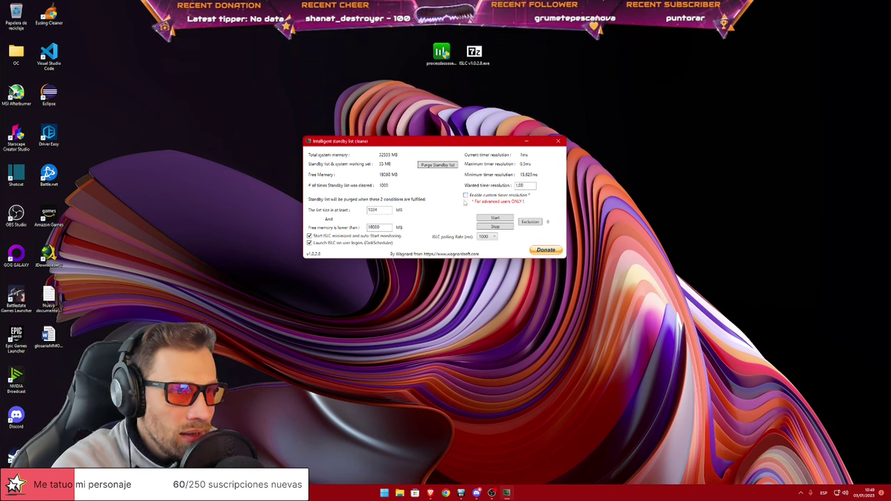
click(466, 195)
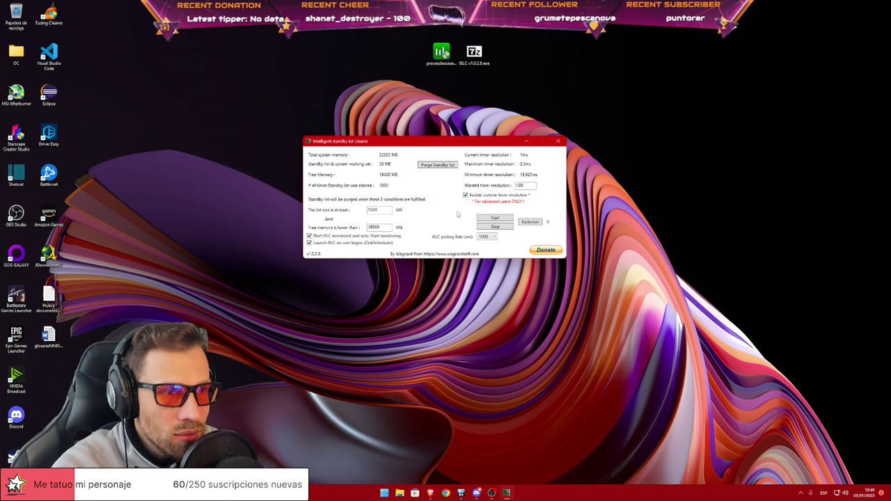
drag(531, 187, 509, 189)
text(0.50)
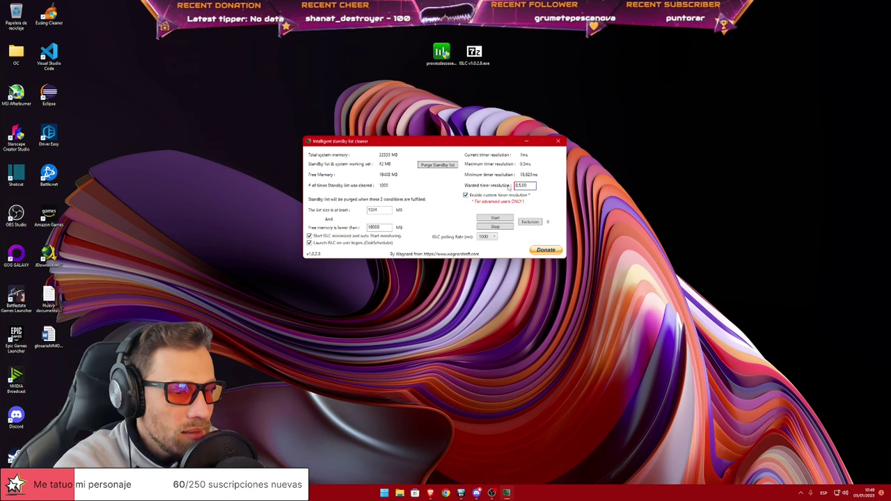
click(509, 187)
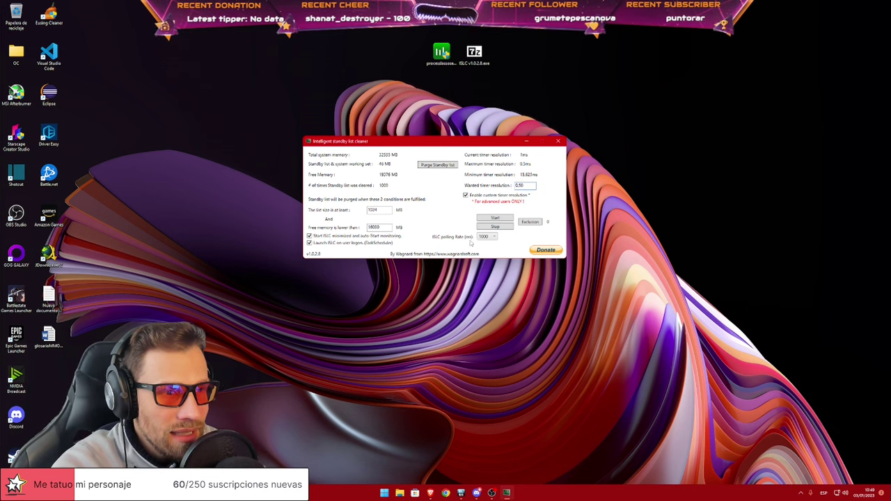
- Set the ISLC polling rate to 500 ms after trying 1000, start monitoring, and minimize the window
click(493, 237)
click(484, 274)
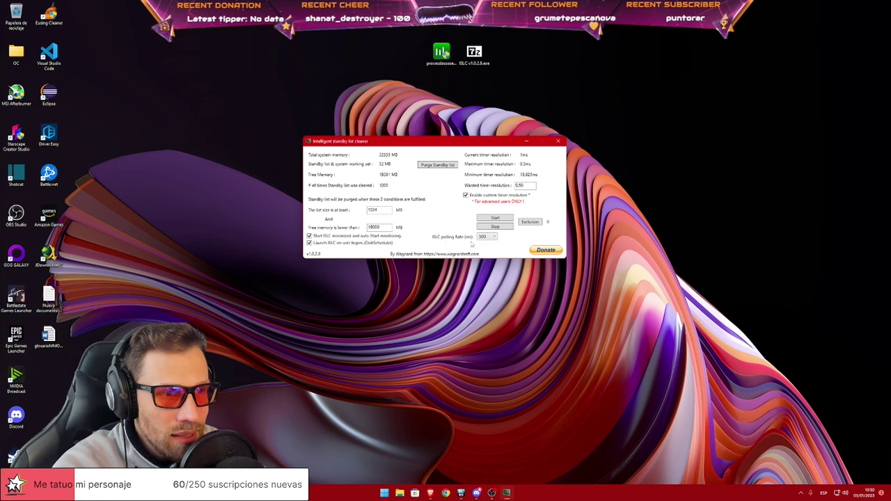
click(494, 238)
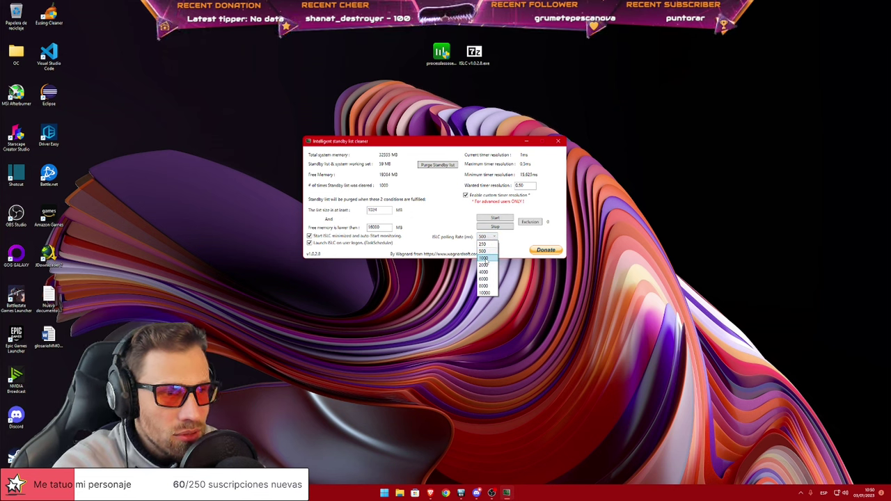
click(487, 260)
click(493, 238)
click(490, 253)
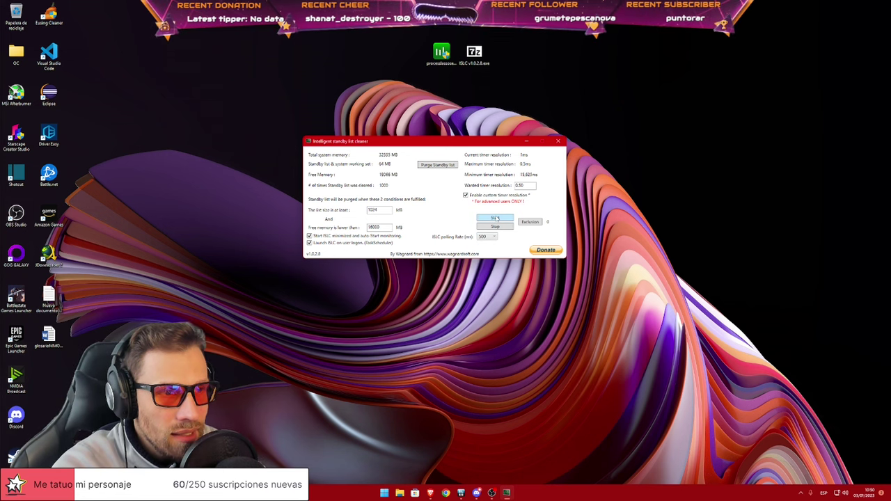
click(496, 218)
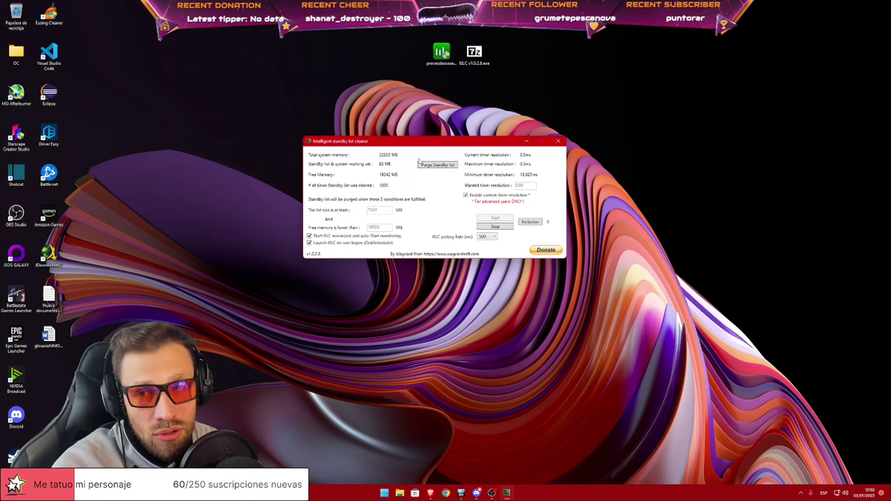
click(527, 143)
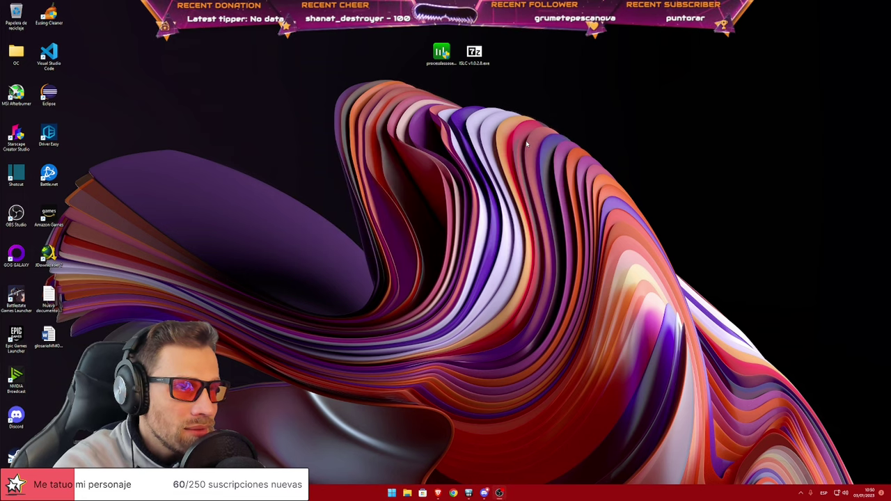
- Cancel the Process Lasso installer and bring up the main window of the Process Lasso instance already running in the background
double_click(442, 53)
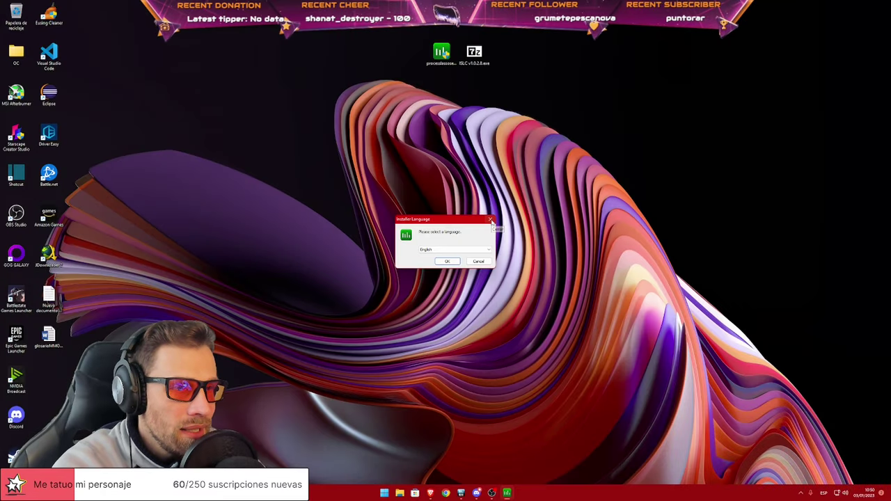
click(491, 220)
click(801, 494)
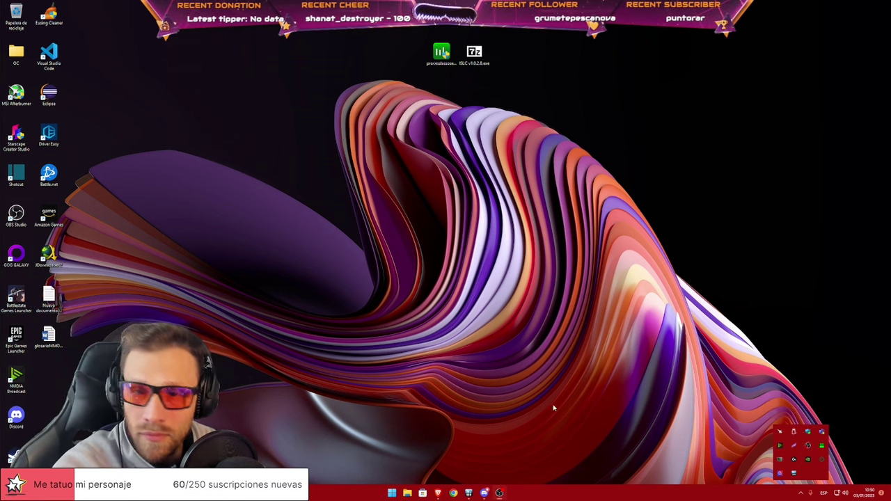
click(823, 446)
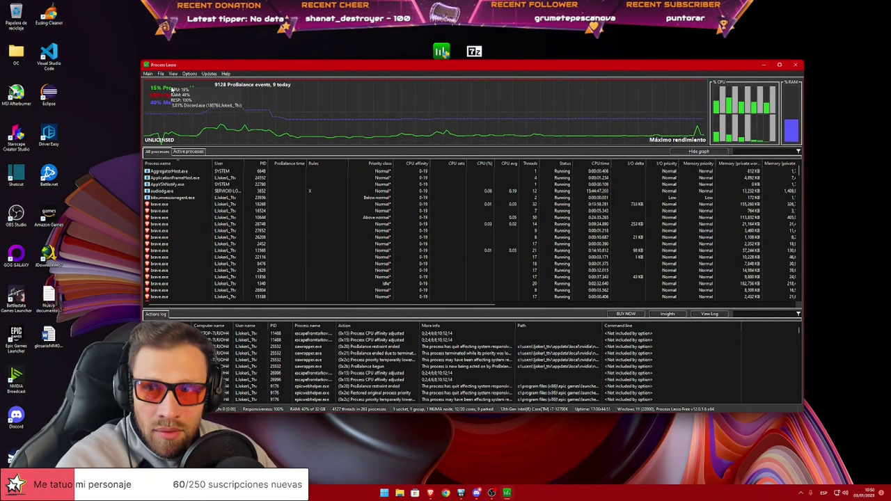
- Check the governor refresh interval choices in the general options of Process Lasso
click(189, 74)
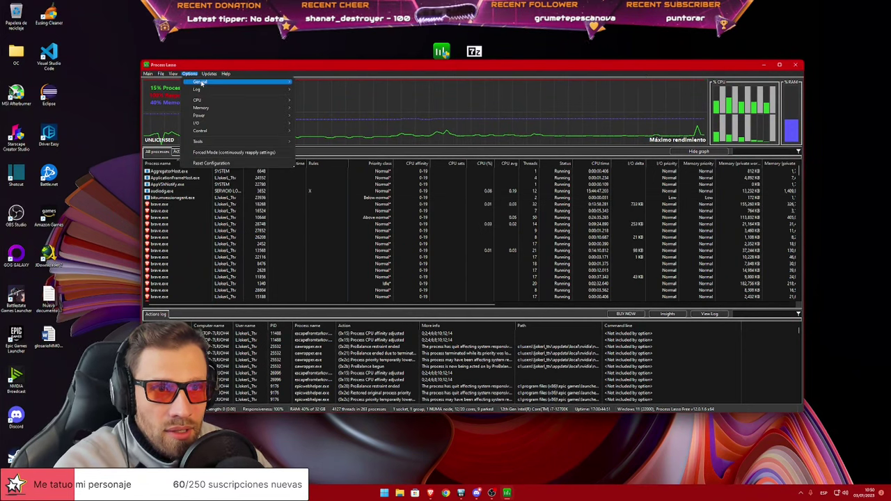
mouse_move(209, 81)
mouse_move(345, 154)
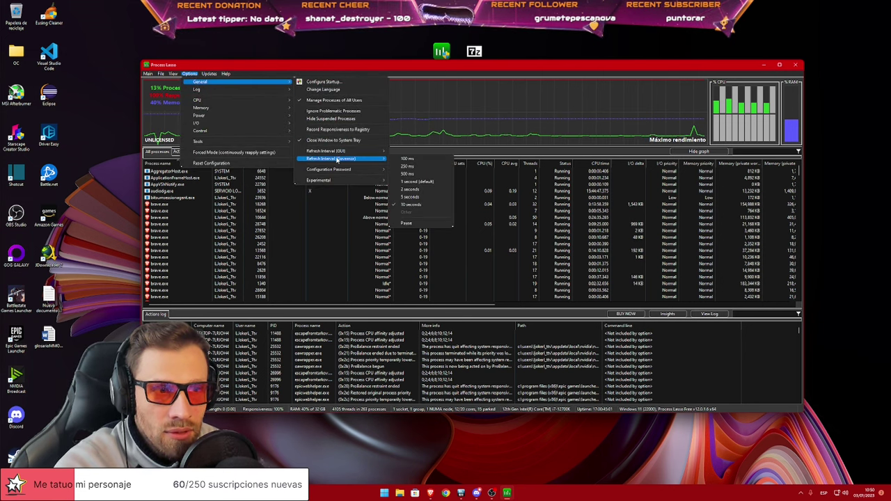
click(154, 63)
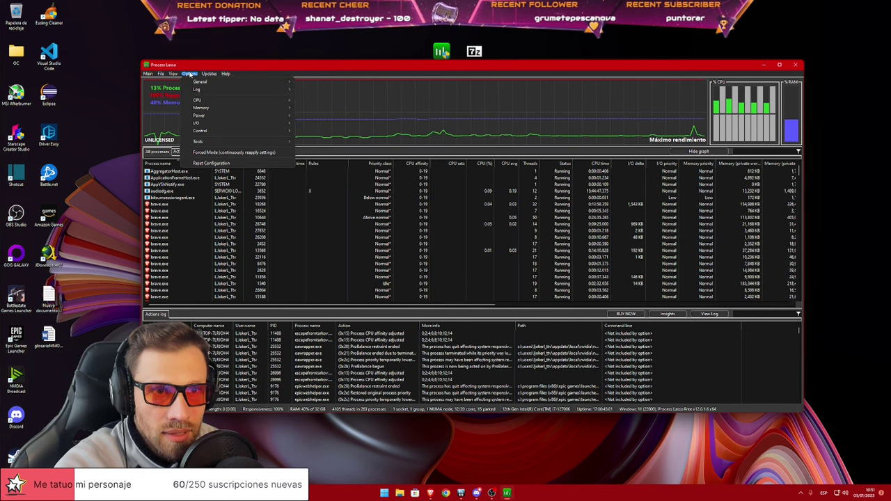
- Sort the list of all processes by process name in ascending order
click(161, 164)
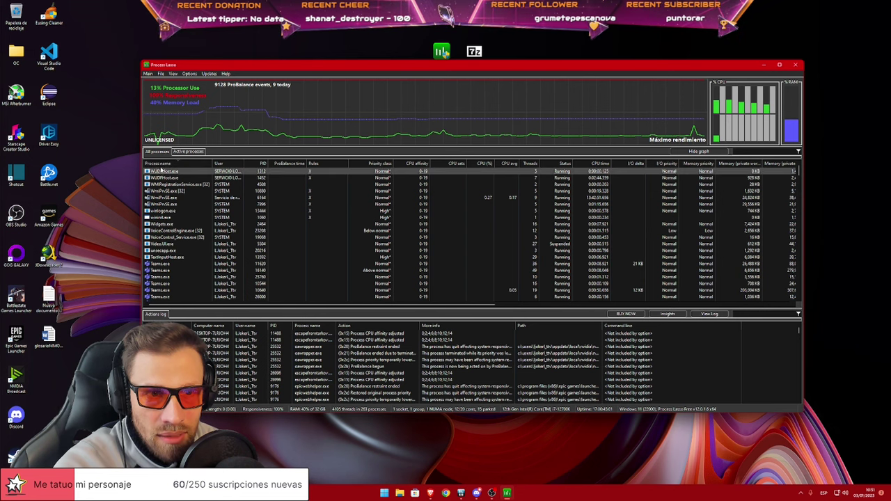
click(162, 166)
click(173, 165)
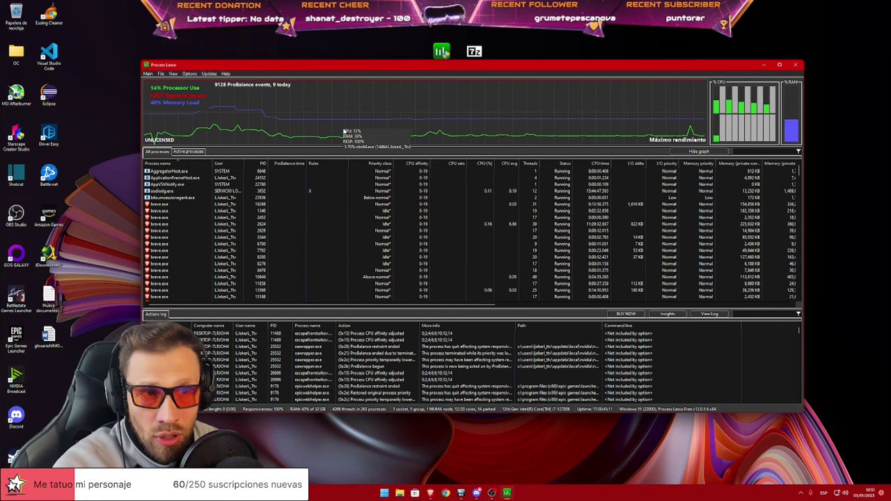
- Review the compatibility settings in the properties of the Battlestate Games Launcher shortcut and close them
right_click(20, 296)
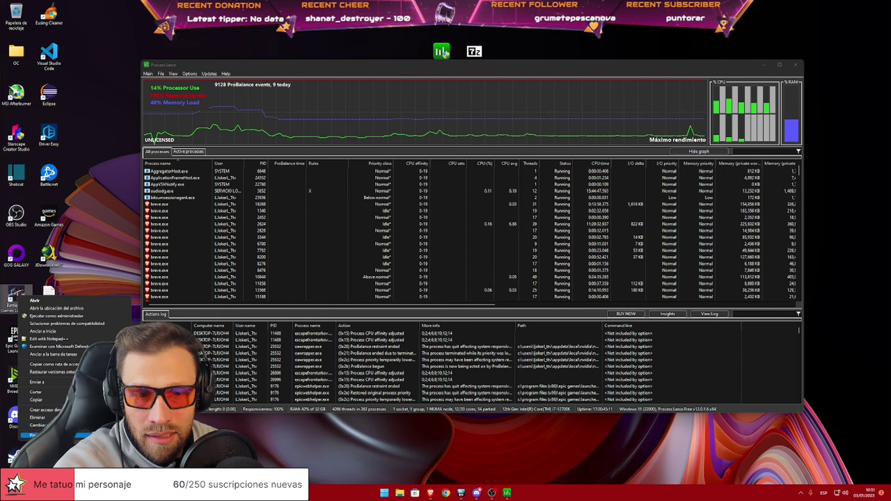
click(35, 435)
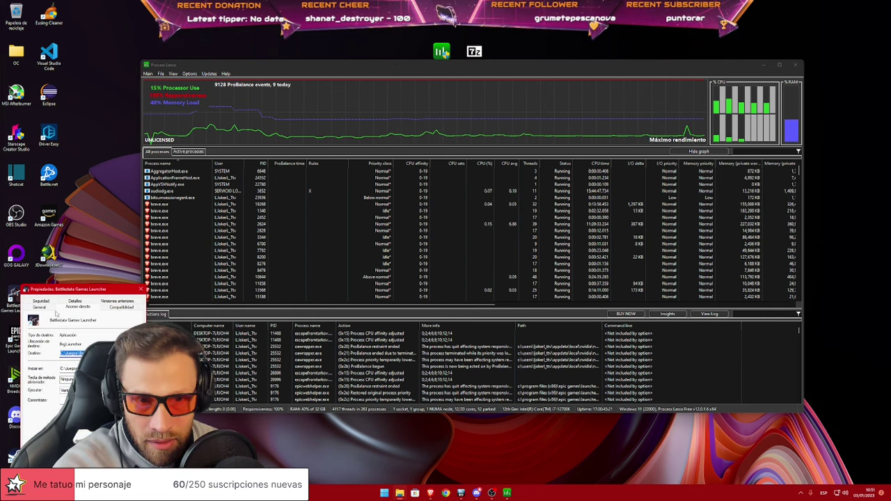
click(118, 307)
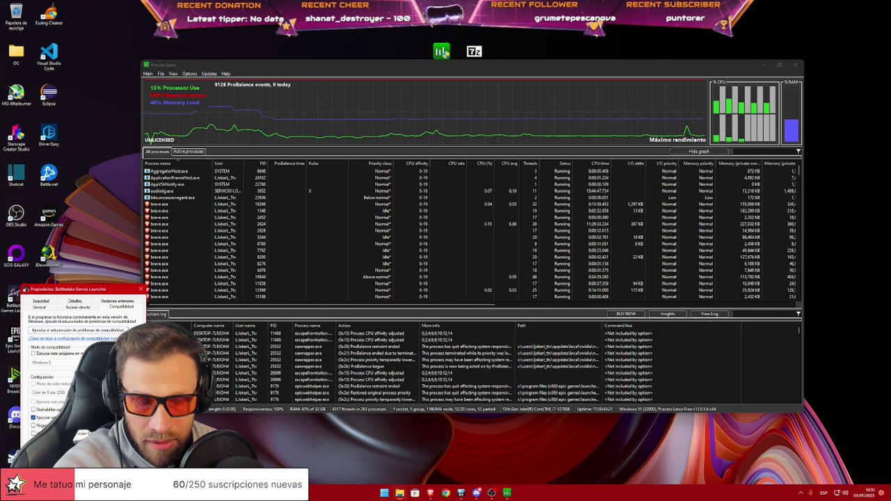
click(140, 289)
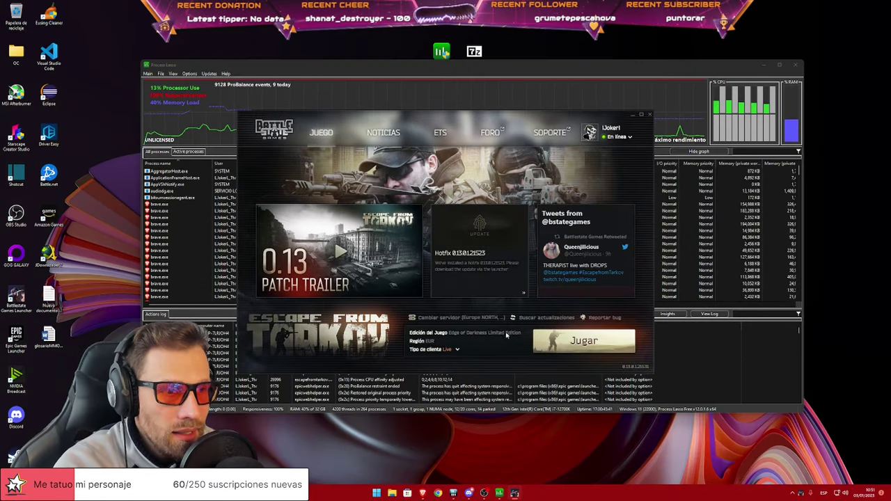
- Review what the Battlestate launcher does when the game starts in its settings, and return to the game page
click(624, 138)
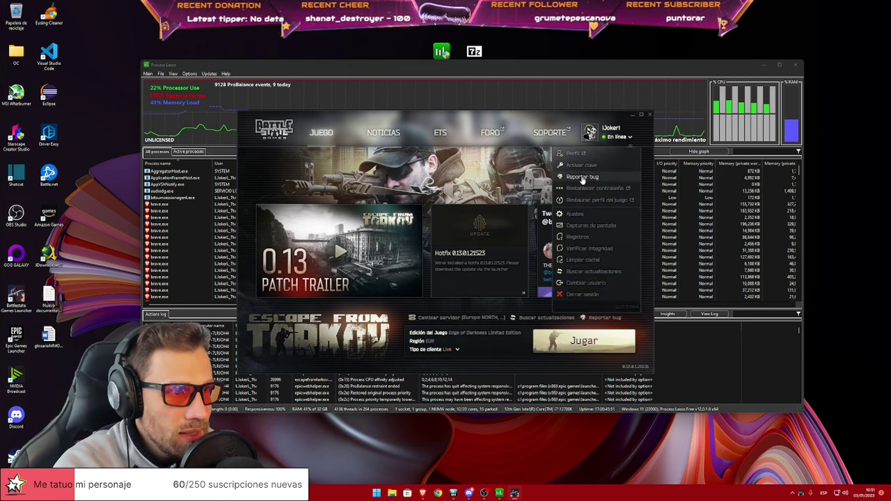
click(575, 215)
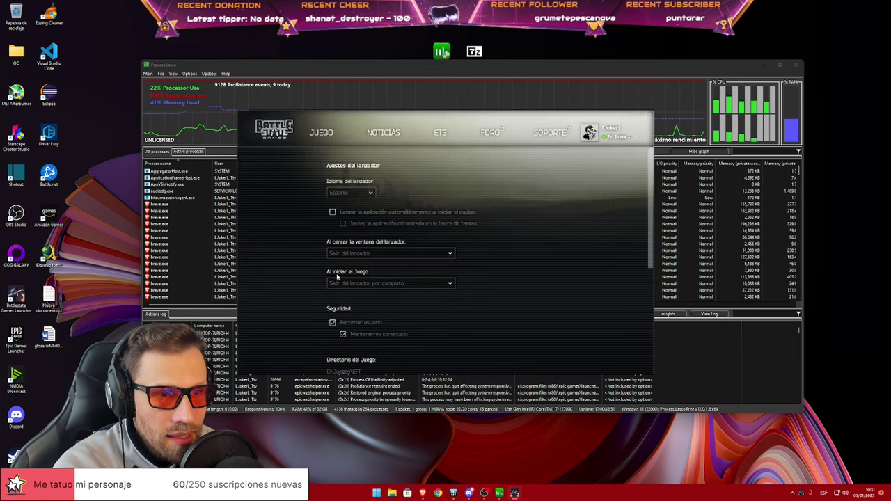
click(411, 286)
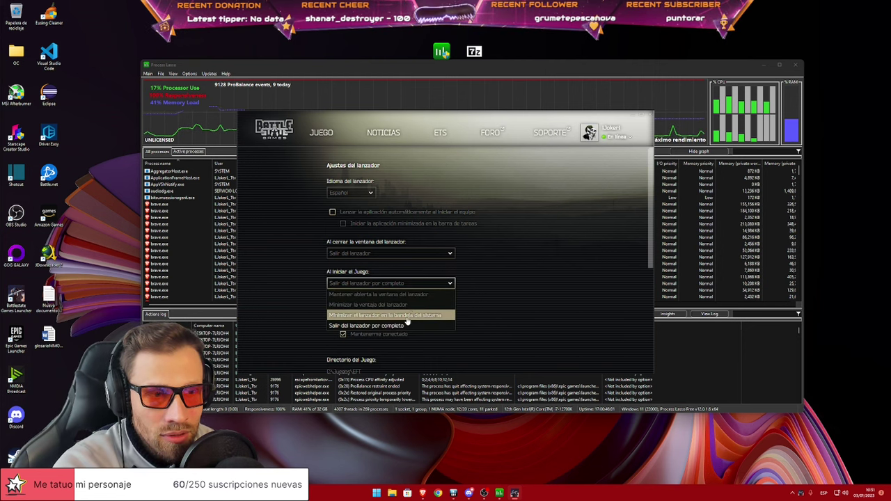
click(467, 289)
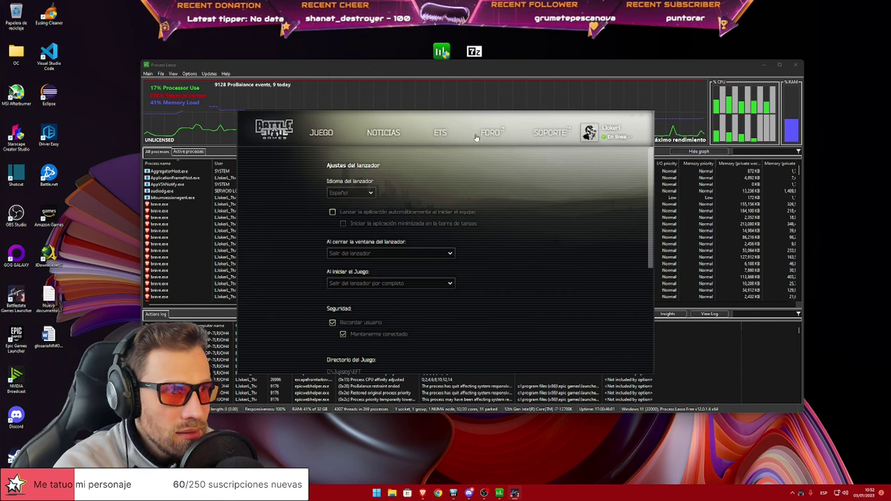
click(328, 138)
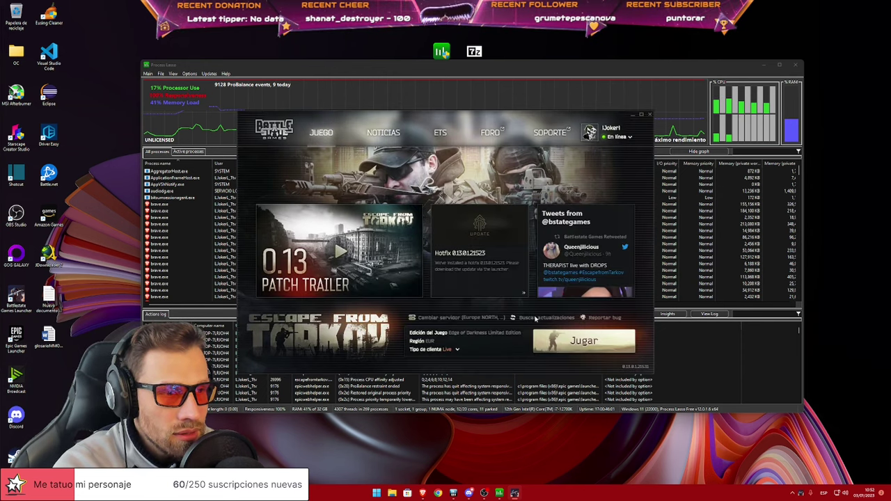
- Apply the matchmaking server list with Europe NORTH, Europe CENTRAL and Europe WEST selected, and launch Escape from Tarkov
click(455, 319)
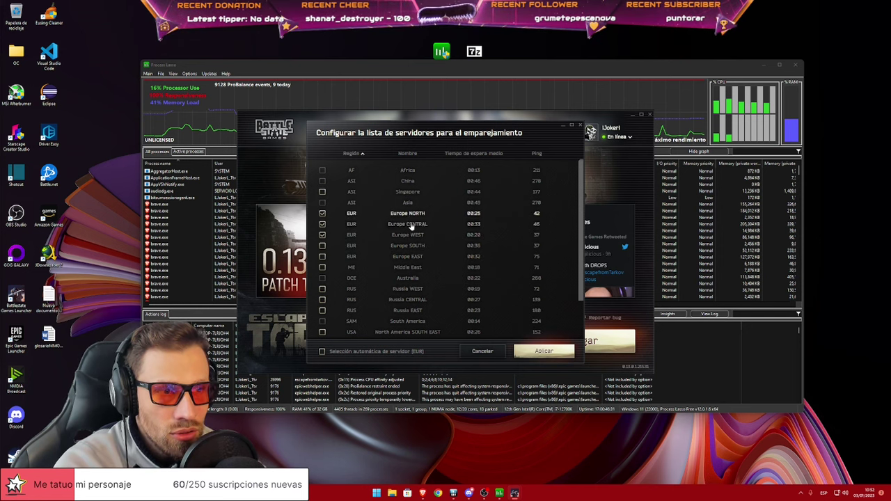
click(545, 352)
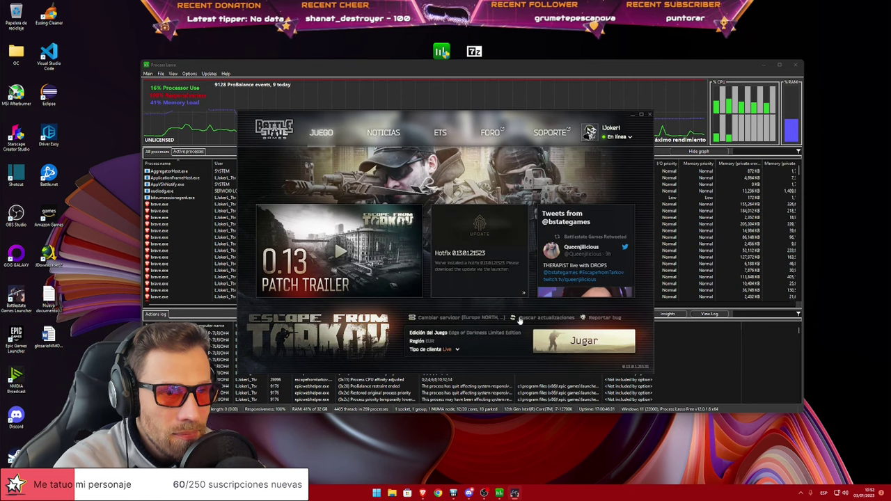
click(592, 342)
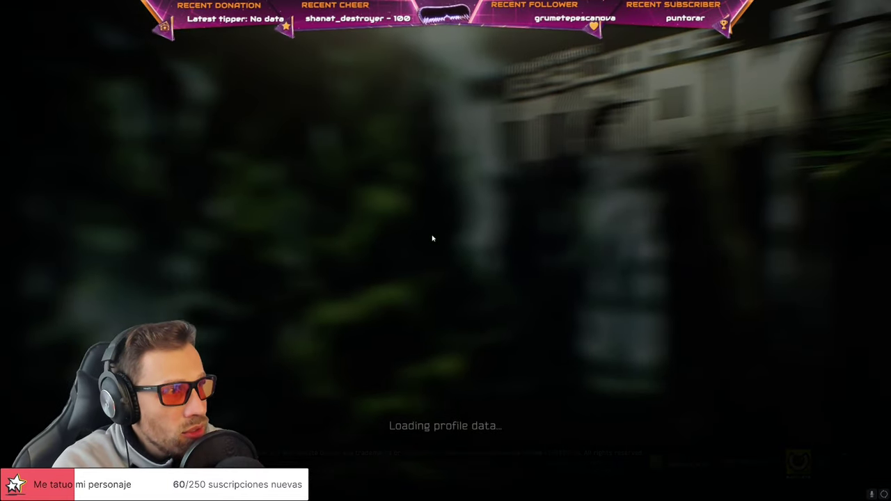
- Show the frame-rate limit and FPS counter with the fps command in the game console
key(grave)
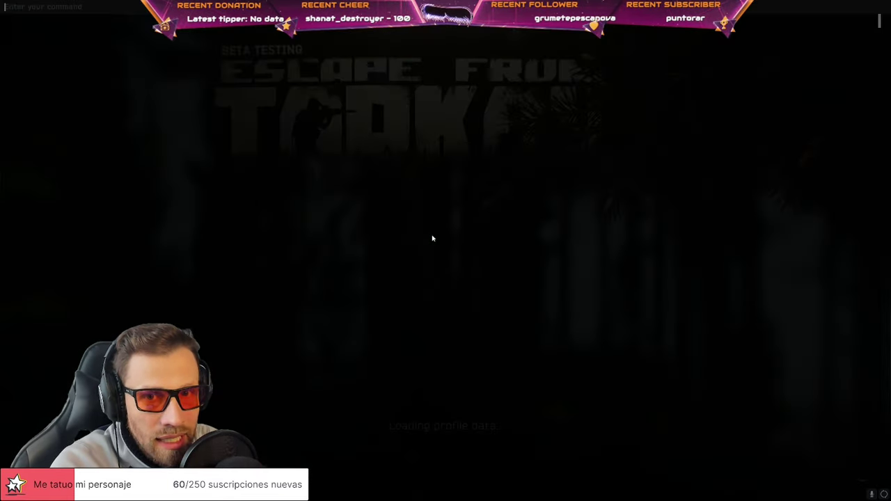
text(fp)
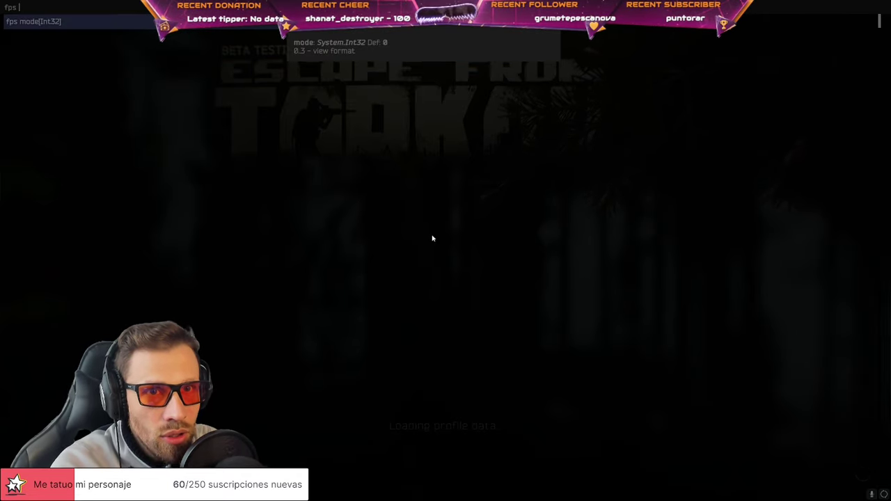
text(s)
key(Return)
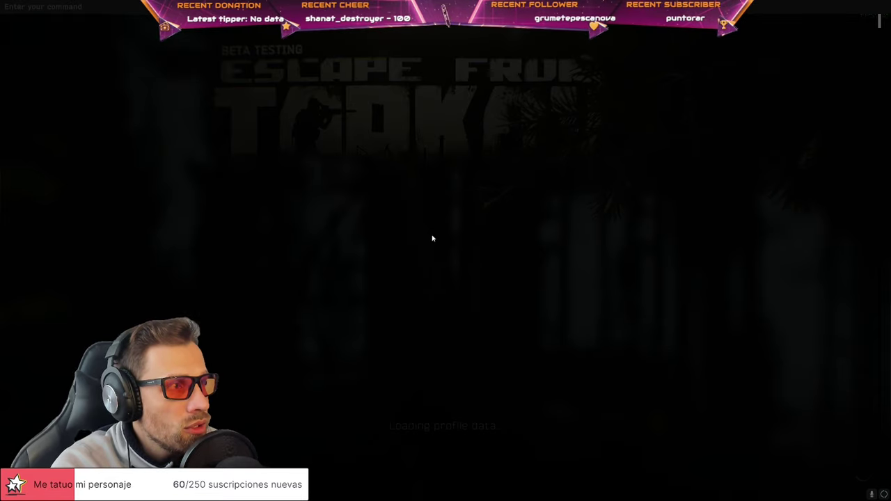
key(grave)
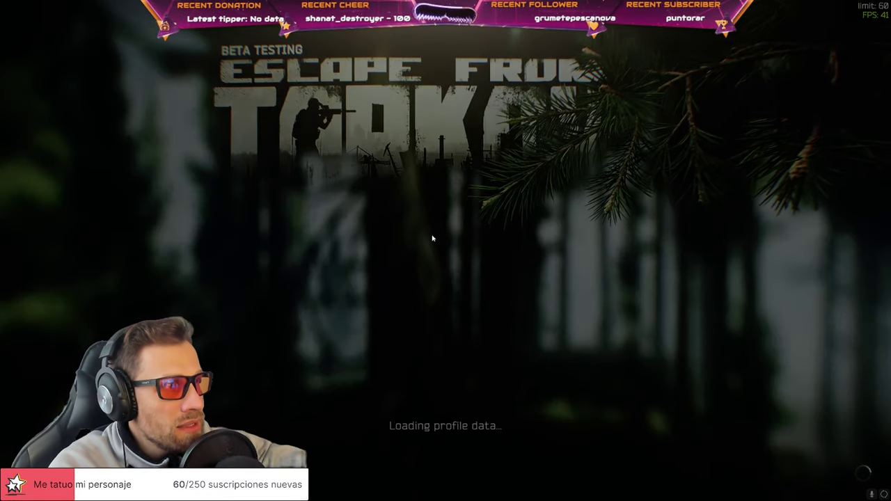
- Run the console command fps 2 to show FPS together with the RTT and packet loss statistics
key(grave)
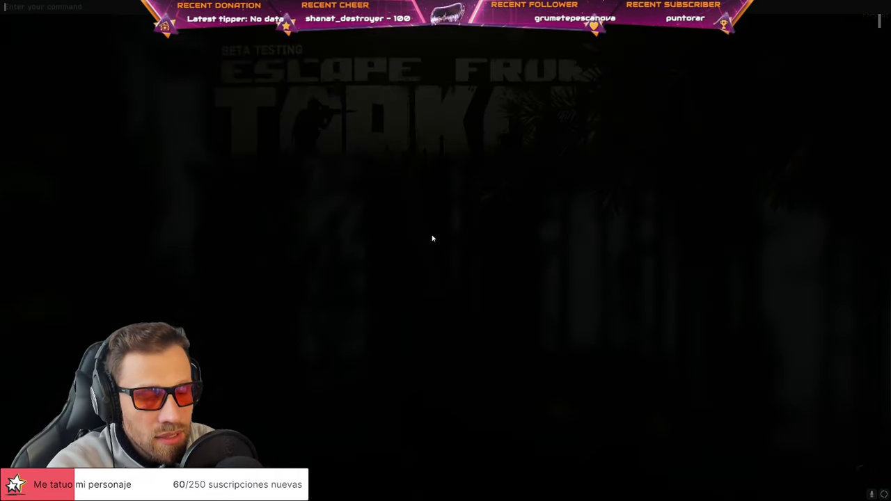
text(fps )
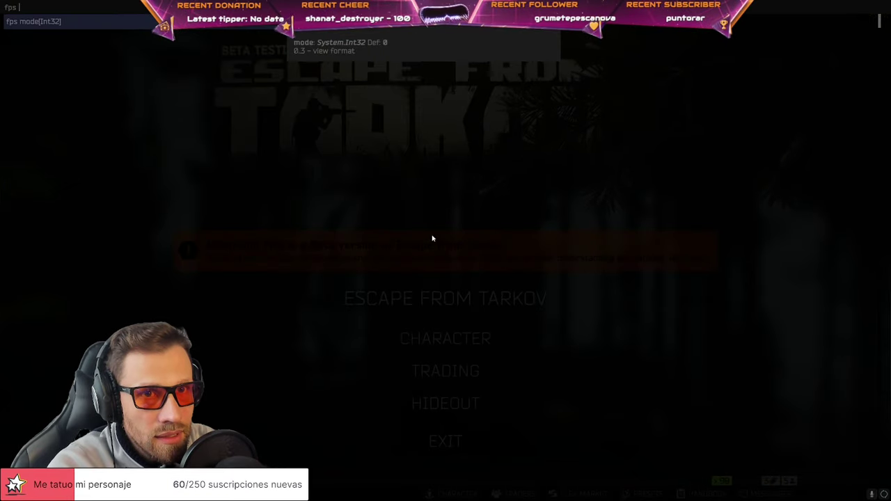
text(2)
key(Return)
key(grave)
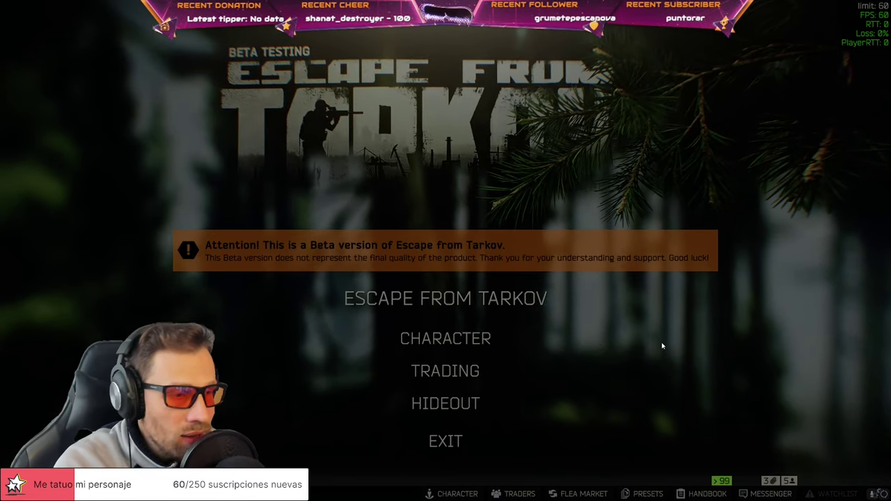
- Review the Automatic RAM Cleaner and Only use physical cores options in the game settings, and save the settings
click(881, 493)
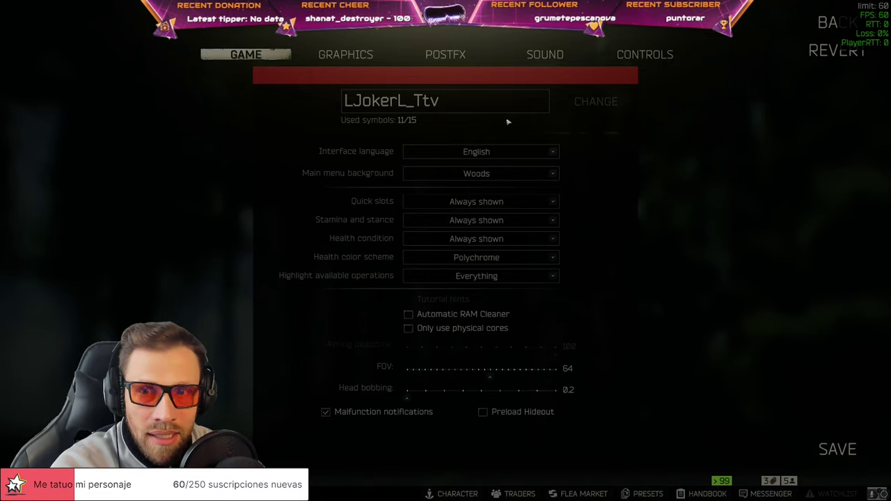
click(355, 54)
click(246, 55)
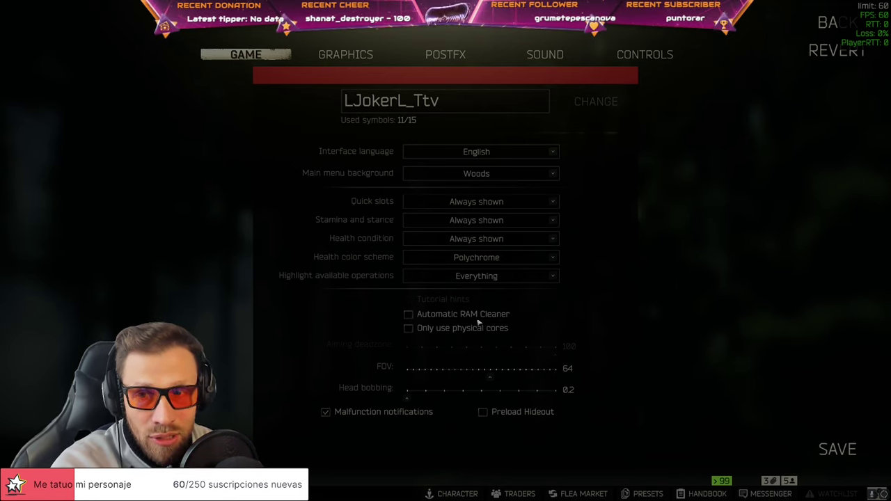
click(836, 451)
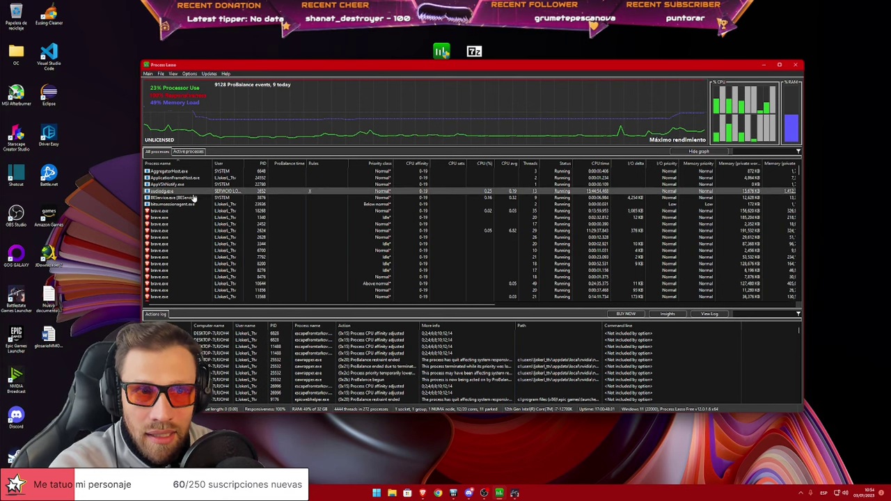
- Apply the Disable Hyper-Threading option to the permanent (Always) CPU affinity of EscapeFromTarkov.exe
scroll(196, 197, down, 10)
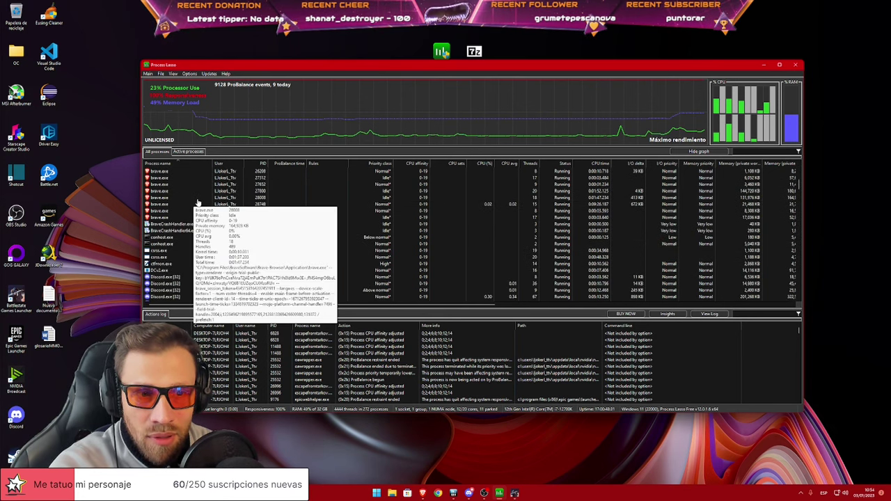
scroll(195, 209, down, 5)
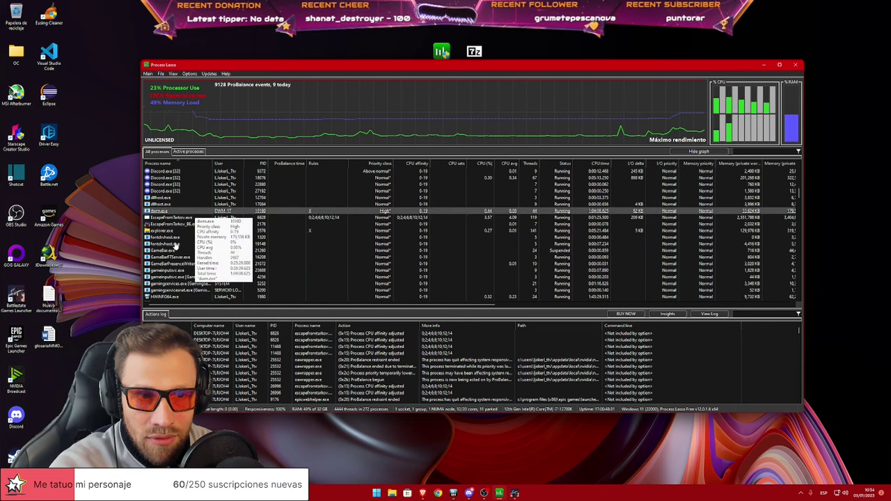
right_click(178, 218)
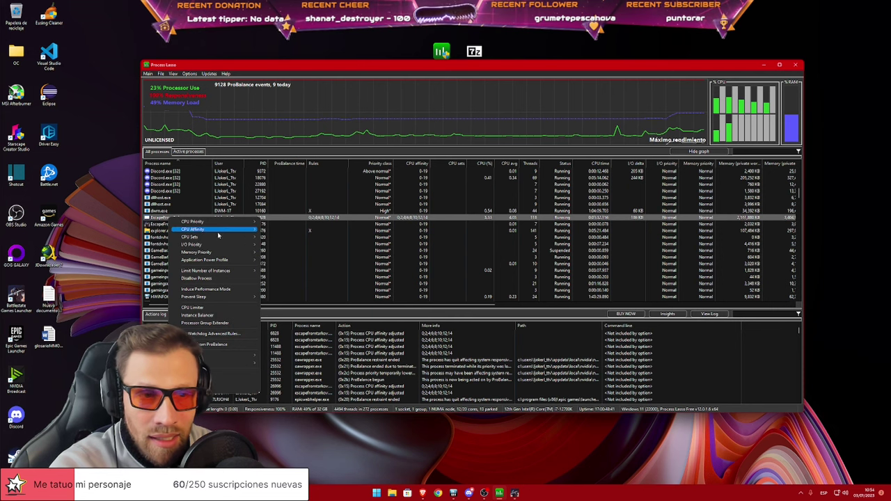
mouse_move(216, 225)
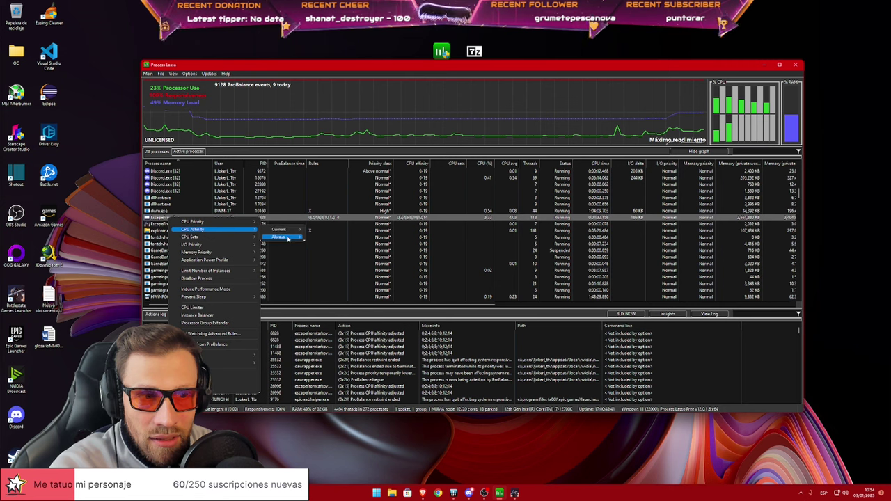
mouse_move(283, 237)
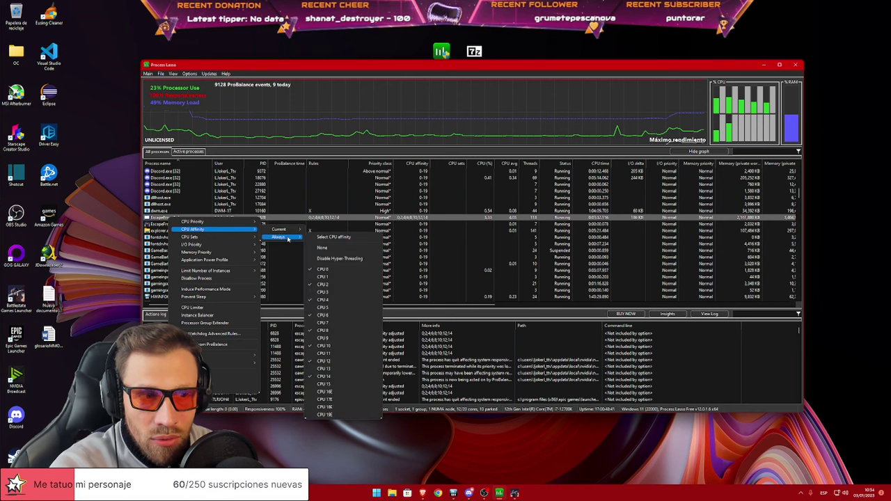
click(356, 260)
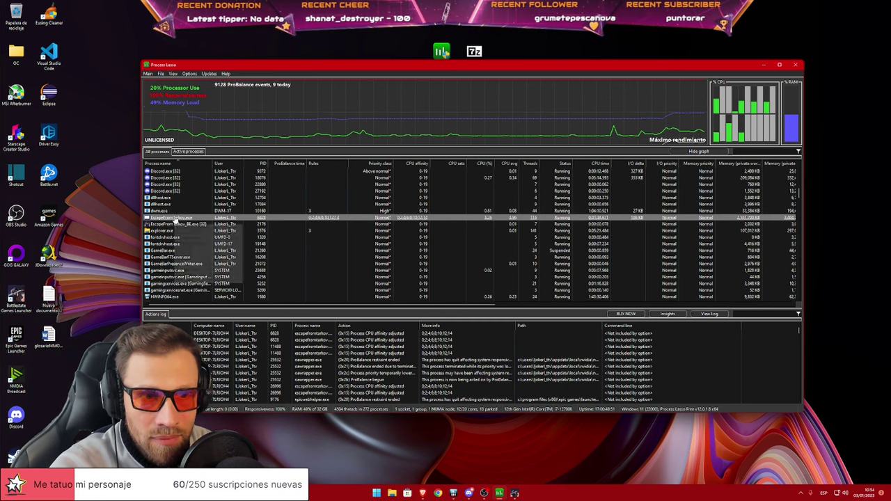
- Check which cores are enabled in the current CPU affinity of EscapeFromTarkov.exe
right_click(174, 218)
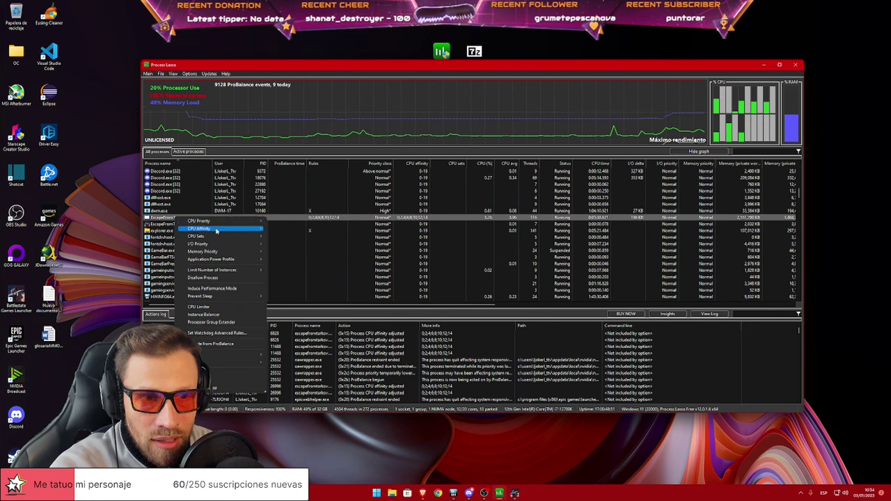
mouse_move(283, 232)
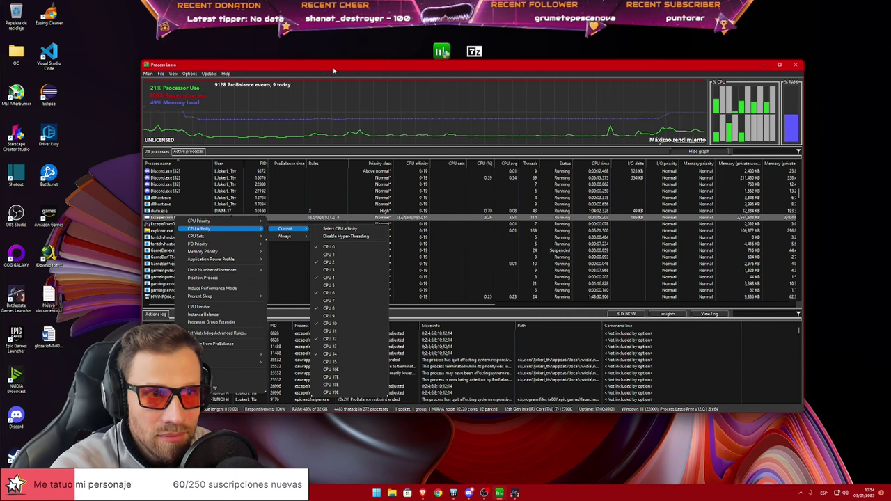
click(268, 115)
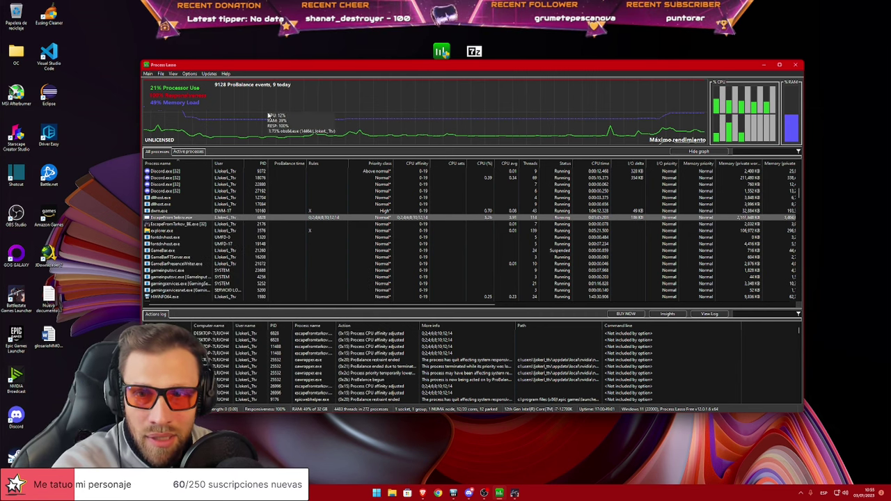
- Close the Process Lasso window and check the hidden icons in the system tray
click(764, 65)
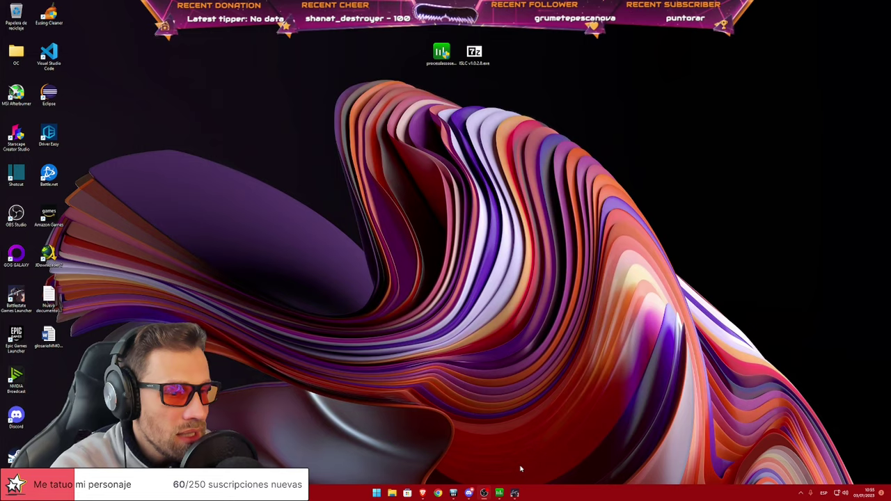
click(500, 493)
click(799, 66)
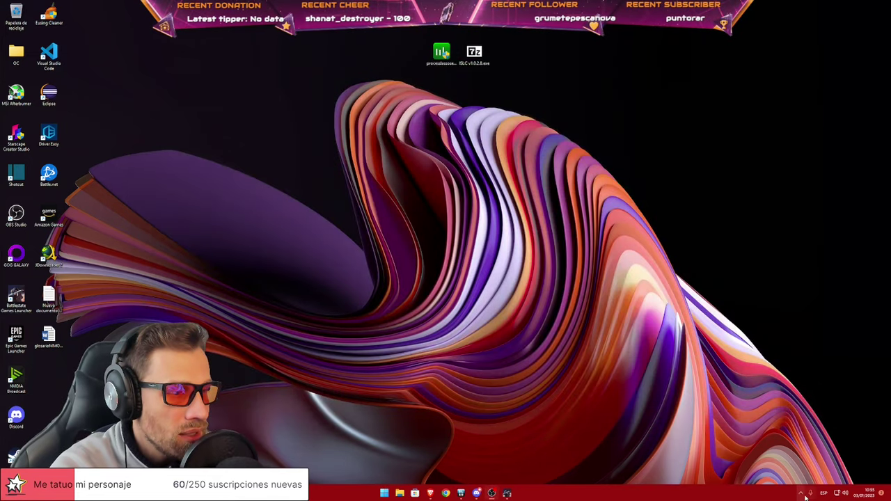
click(803, 494)
click(627, 447)
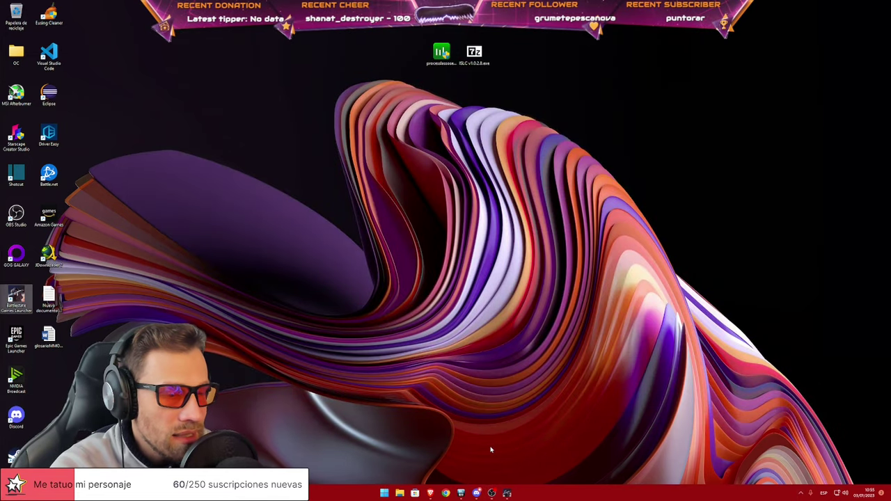